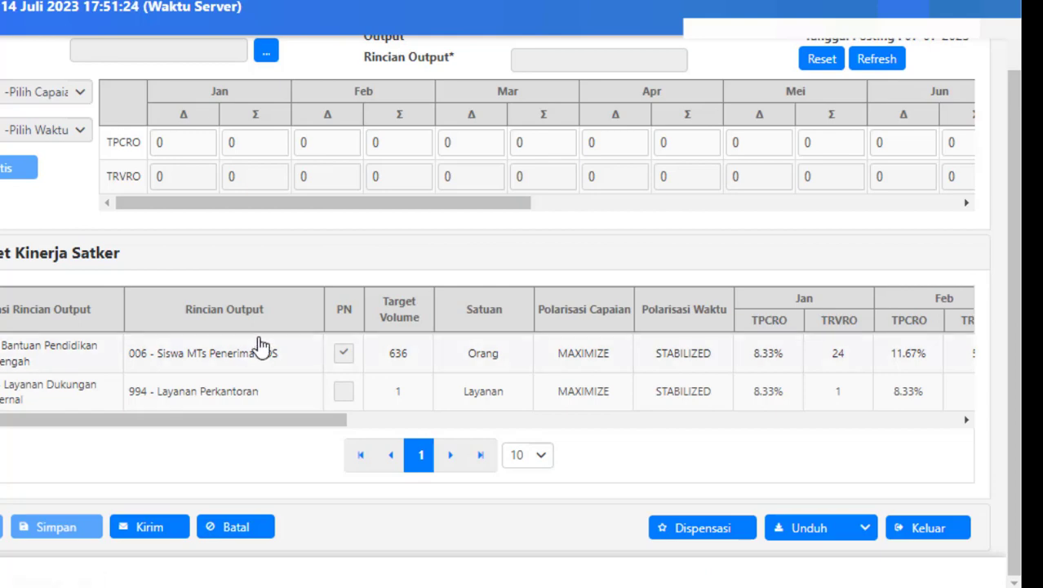
Step: Download the Target Kinerja Satker report as a PDF, then open Laporan Target Kinerja Satker (3).pdf from Downloads and review its monthly targets
{"action": "left_click", "coordinate": [870, 532]}
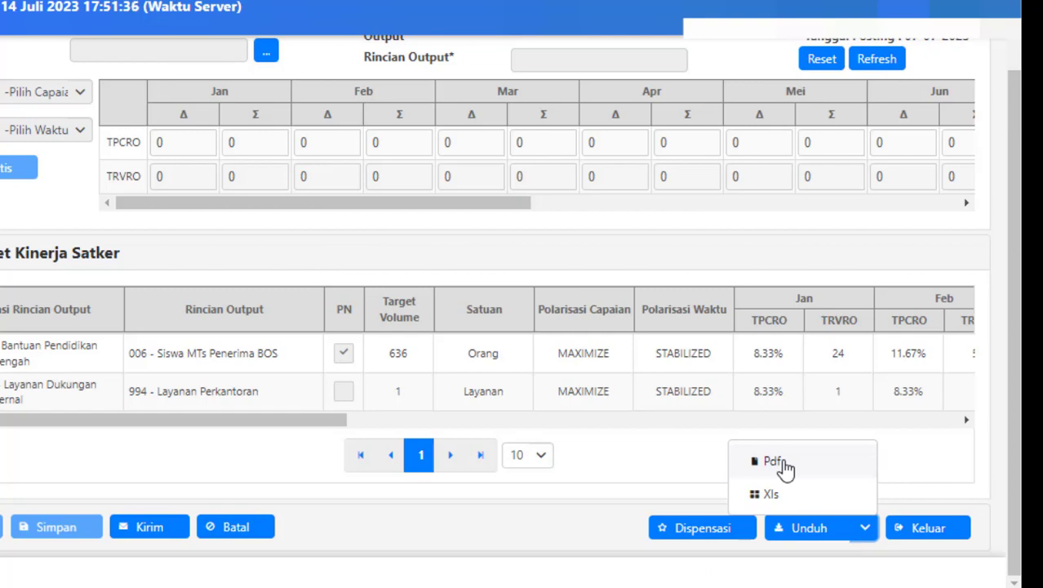
{"action": "left_click", "coordinate": [784, 465]}
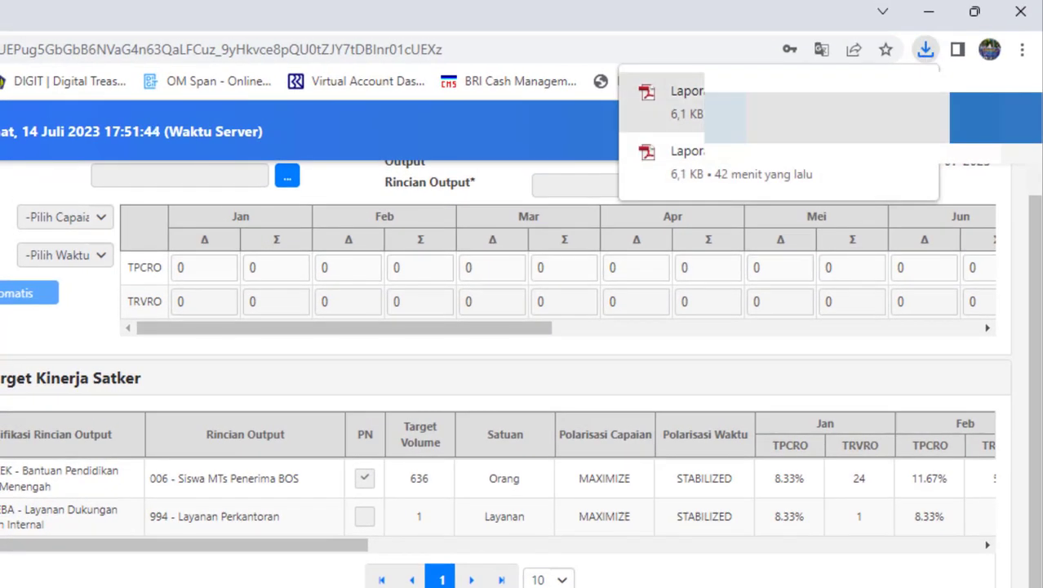
{"action": "left_click", "coordinate": [685, 102]}
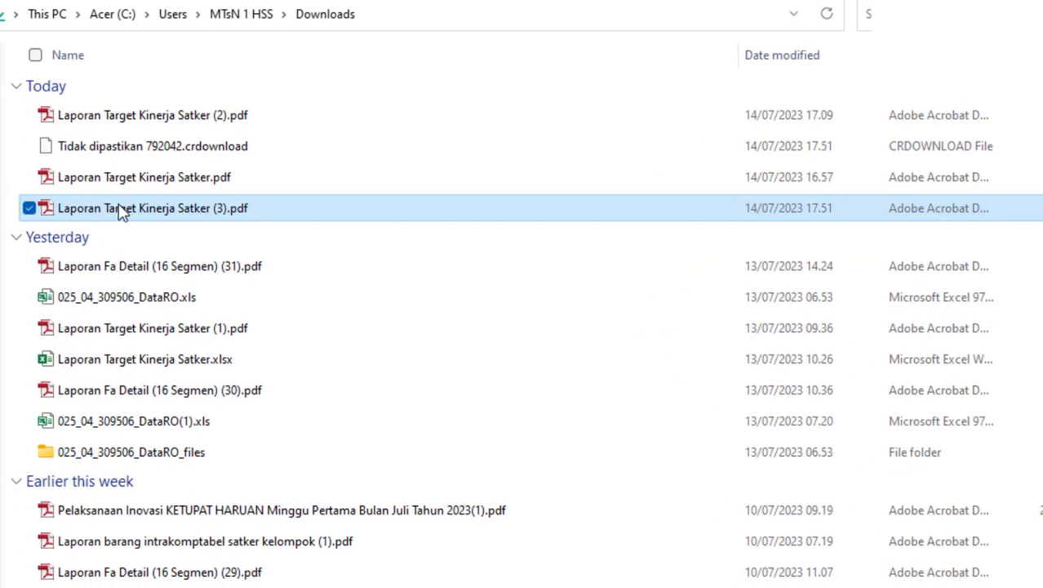
{"action": "double_click", "coordinate": [120, 209]}
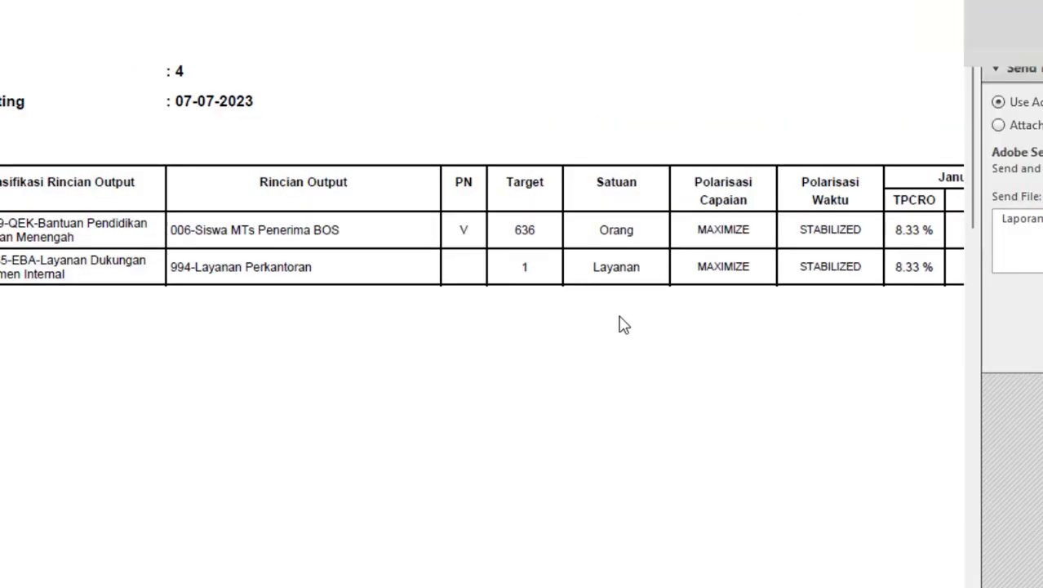
{"action": "scroll", "coordinate": [647, 562], "scroll_direction": "right", "scroll_amount": 10}
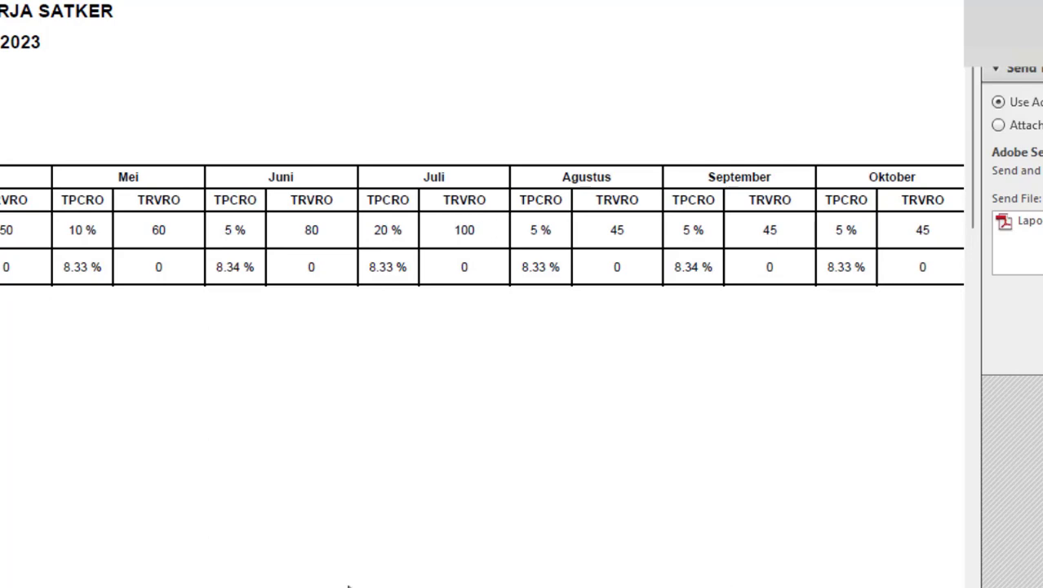
{"action": "left_click_drag", "start_coordinate": [347, 584], "coordinate": [191, 574]}
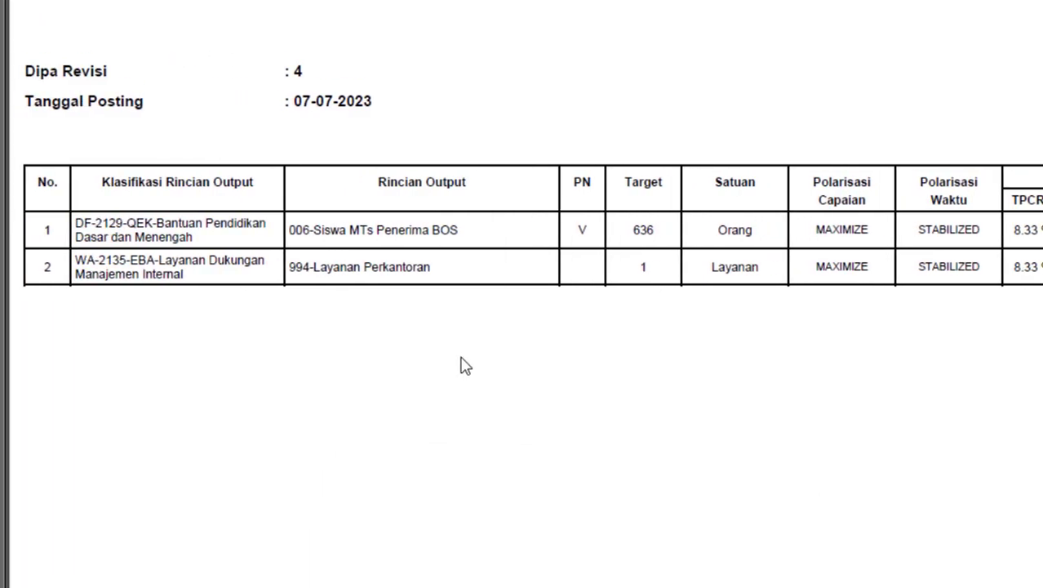
Step: Switch back to SAKTI in the browser and open Realisasi Kinerja Satker for the period JUL 2023
{"action": "mouse_move", "coordinate": [751, 586]}
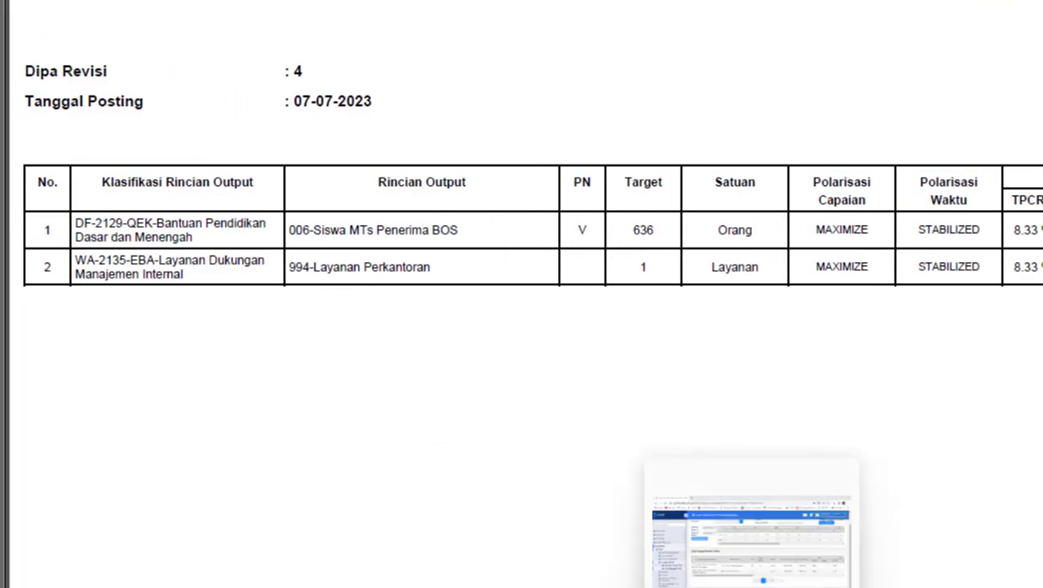
{"action": "left_click", "coordinate": [751, 541]}
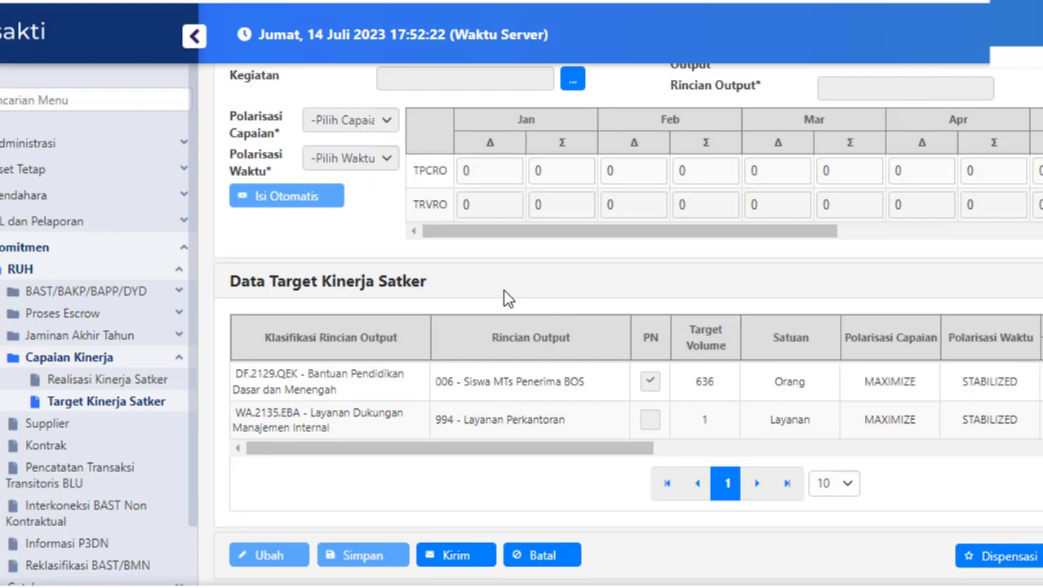
{"action": "left_click", "coordinate": [74, 382]}
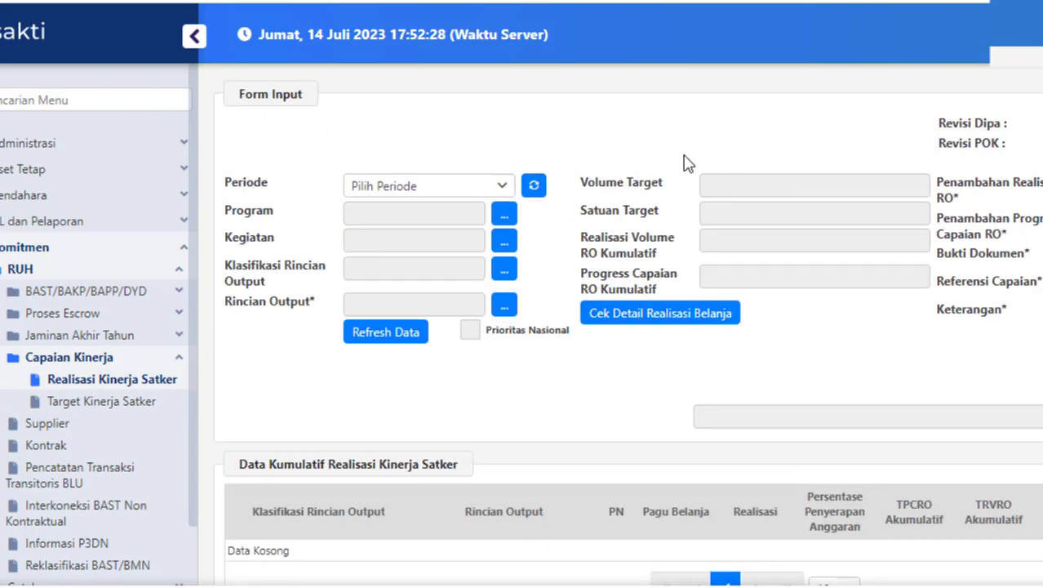
{"action": "left_click", "coordinate": [478, 197]}
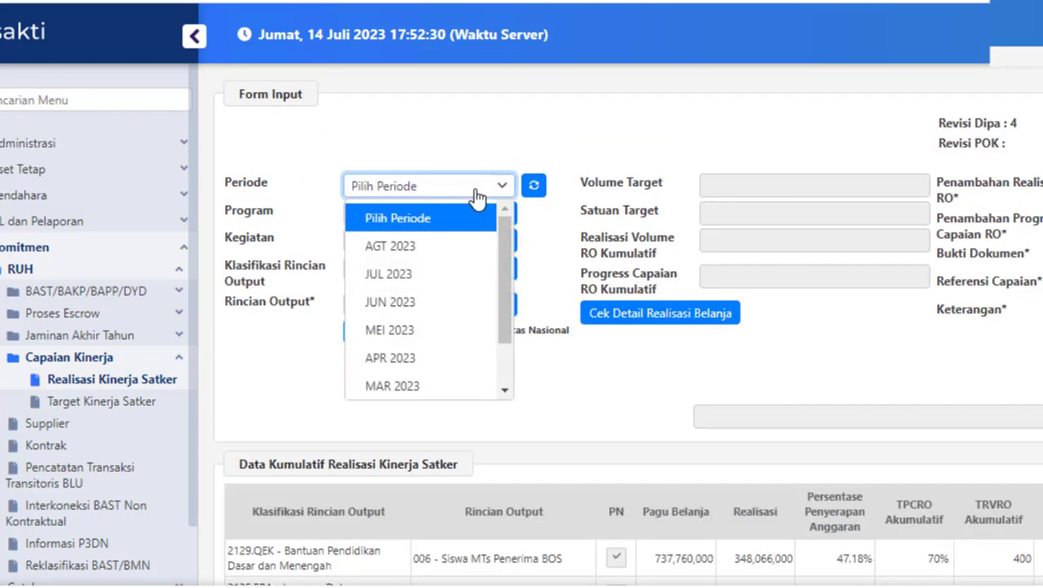
{"action": "left_click", "coordinate": [395, 279]}
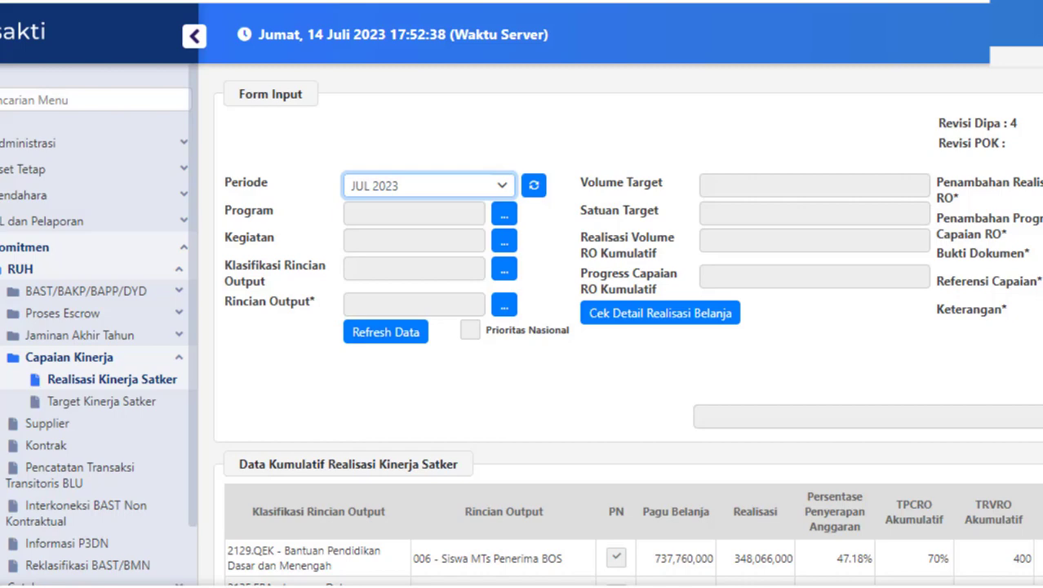
Step: Select the 994 - Layanan Perkantoran record in the cumulative realization data and open its realization for editing
{"action": "scroll", "coordinate": [1012, 326], "scroll_direction": "down", "scroll_amount": 3}
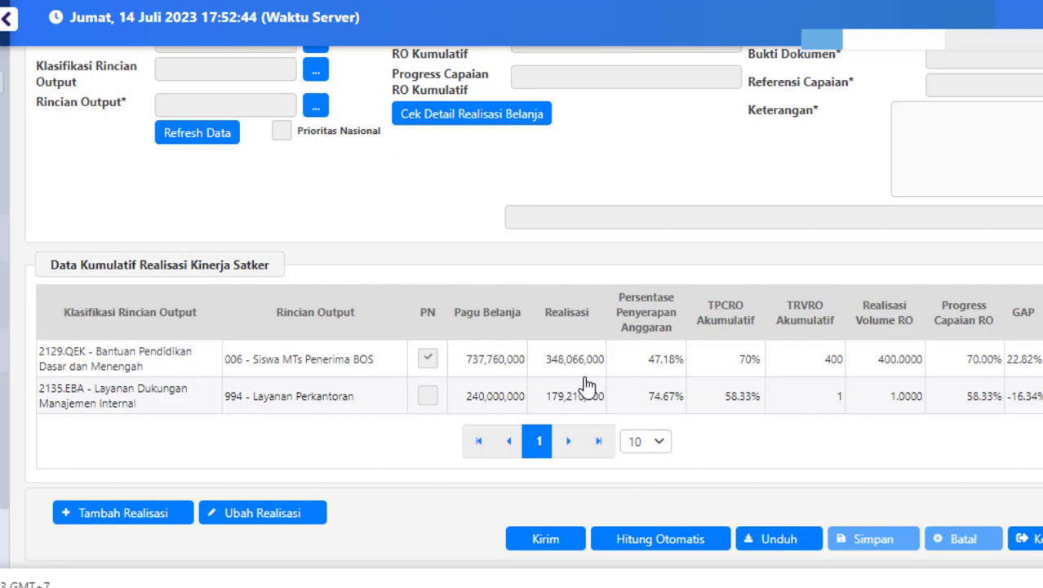
{"action": "left_click", "coordinate": [84, 523]}
{"action": "left_click", "coordinate": [752, 411]}
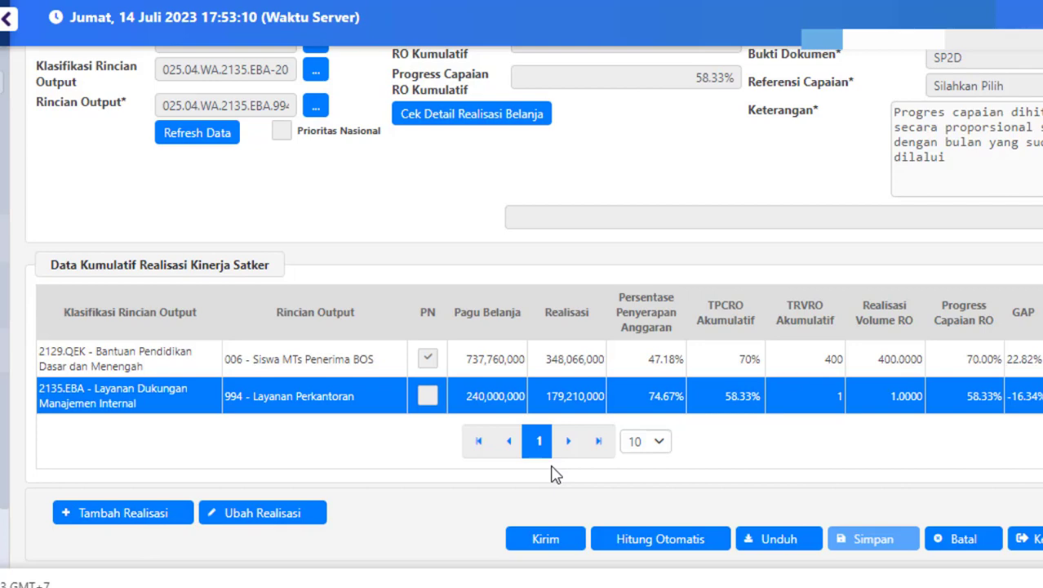
{"action": "left_click", "coordinate": [251, 514]}
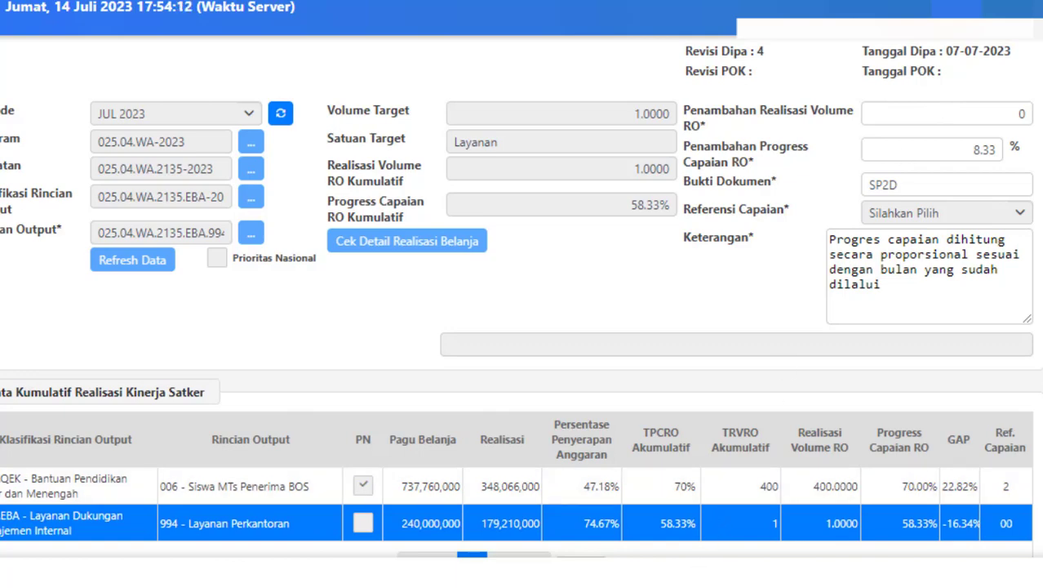
Step: Switch to the target report PDF and check the July TPCRO and TRVRO targets of 994-Layanan Perkantoran
{"action": "mouse_move", "coordinate": [677, 432]}
{"action": "left_click", "coordinate": [655, 495]}
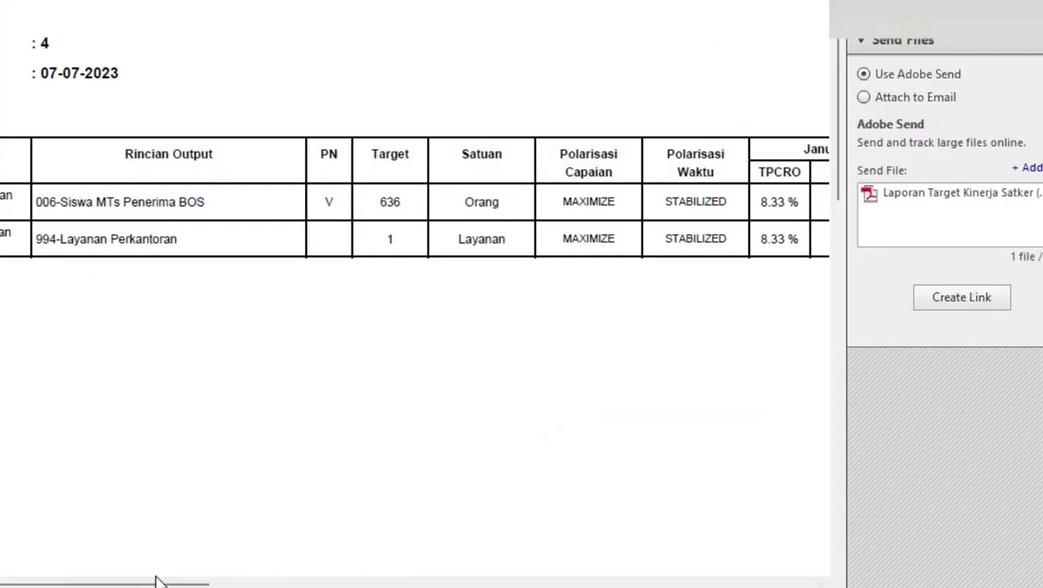
{"action": "left_click_drag", "start_coordinate": [163, 585], "coordinate": [581, 527]}
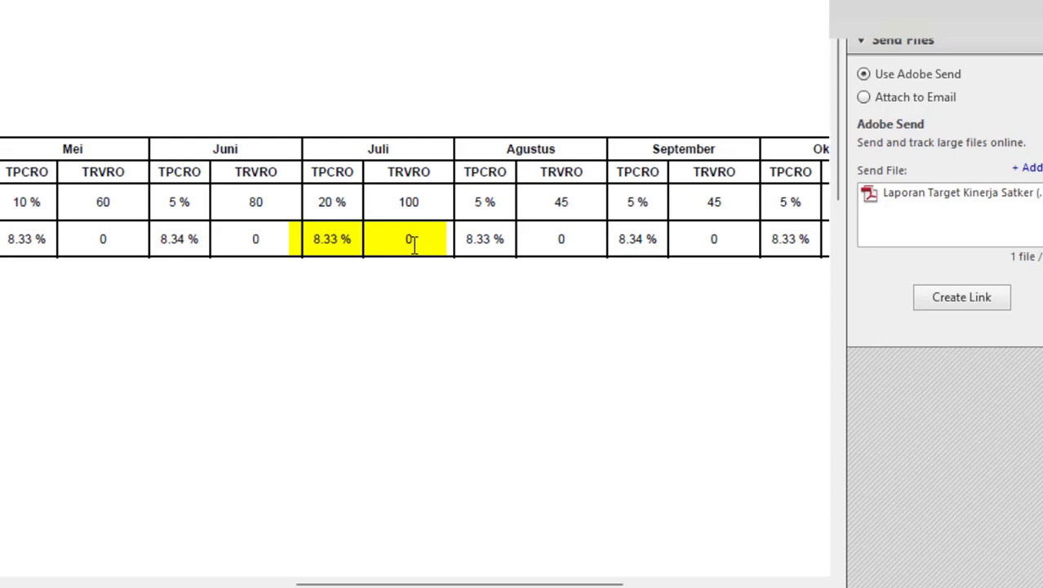
{"action": "left_click_drag", "start_coordinate": [306, 238], "coordinate": [406, 239]}
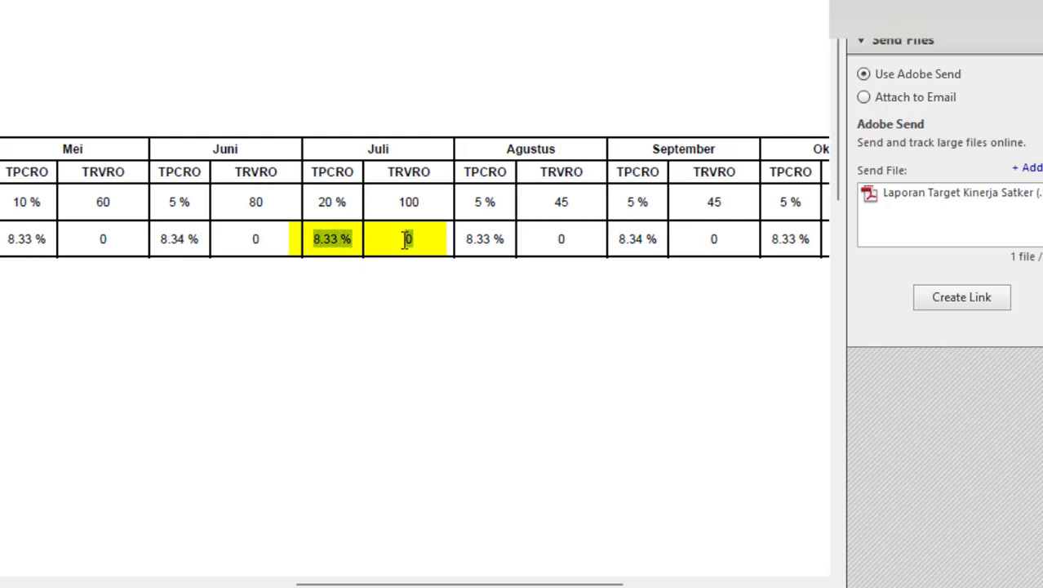
{"action": "left_click", "coordinate": [357, 258]}
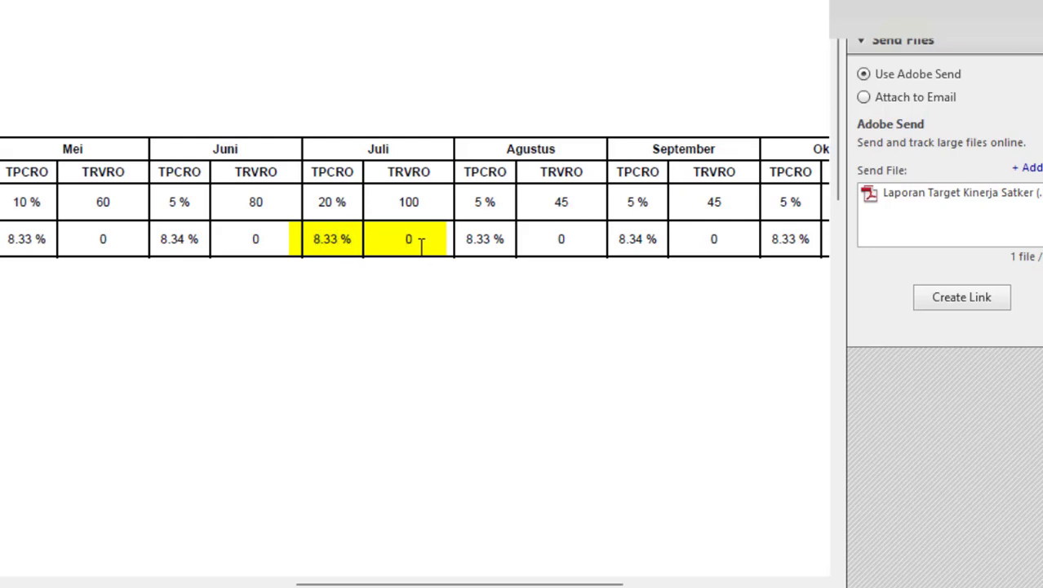
{"action": "key", "text": "Escape"}
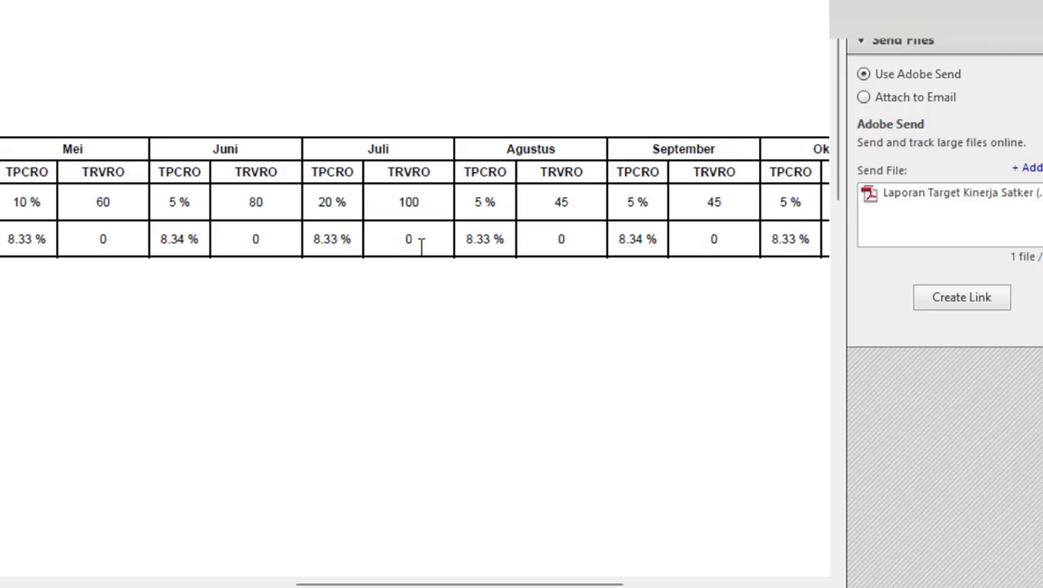
Step: Switch to the Word guide on filling in Capaian Output and read point 5 about matching the entries to the projected target
{"action": "mouse_move", "coordinate": [538, 581]}
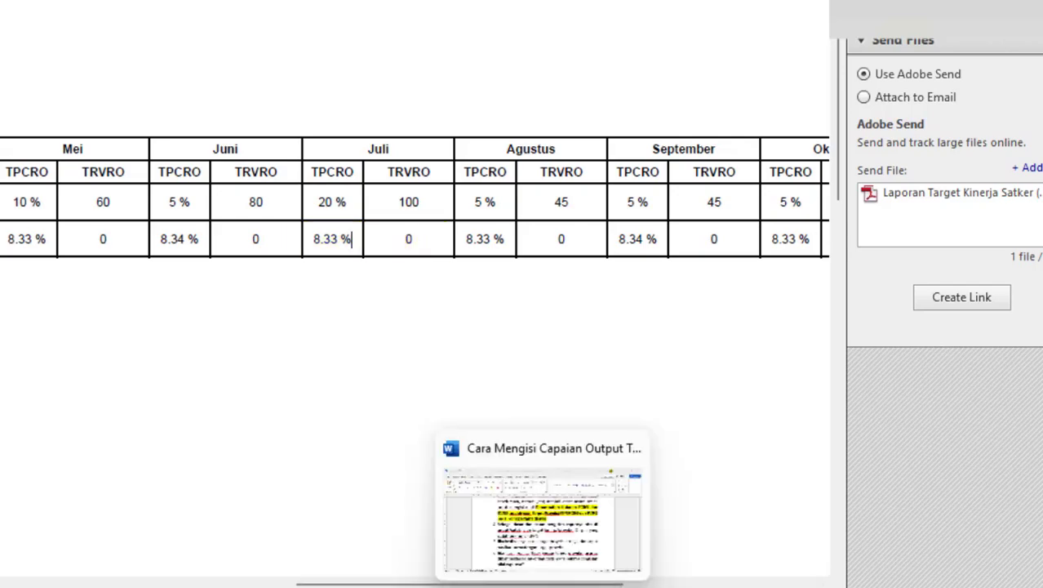
{"action": "left_click", "coordinate": [530, 560]}
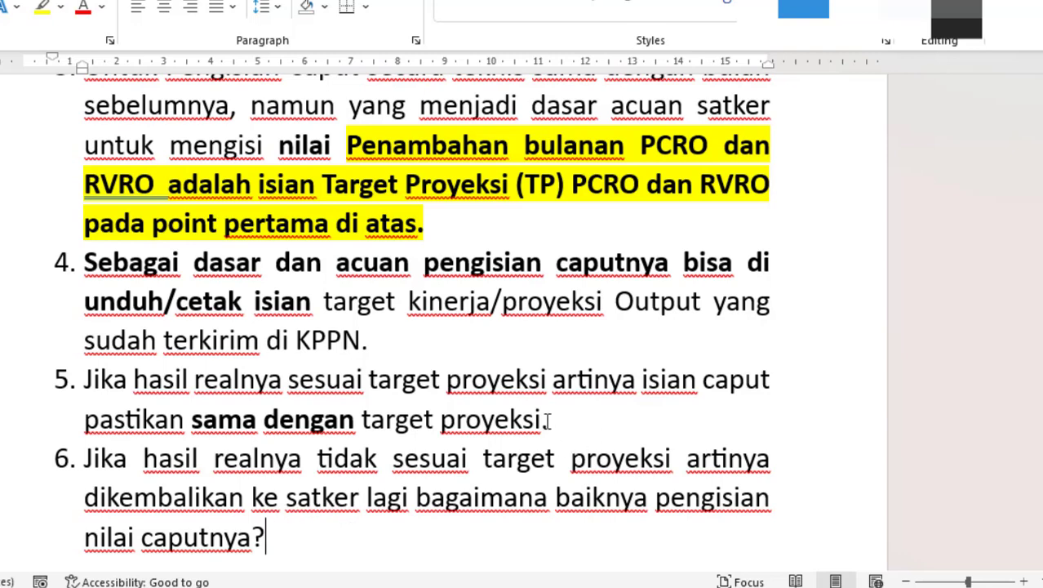
{"action": "left_click_drag", "start_coordinate": [542, 418], "coordinate": [88, 390]}
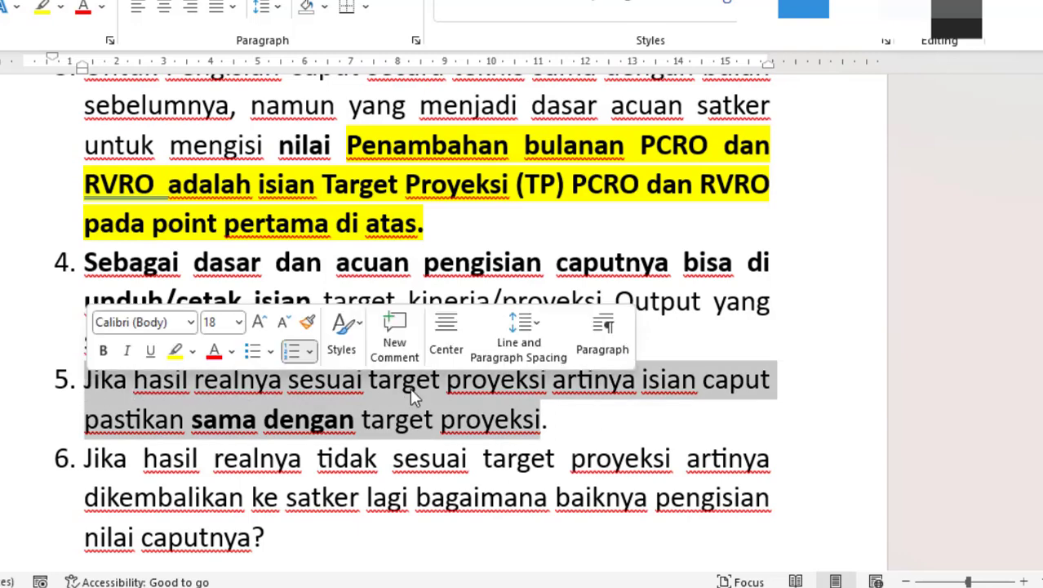
{"action": "triple_click", "coordinate": [106, 379]}
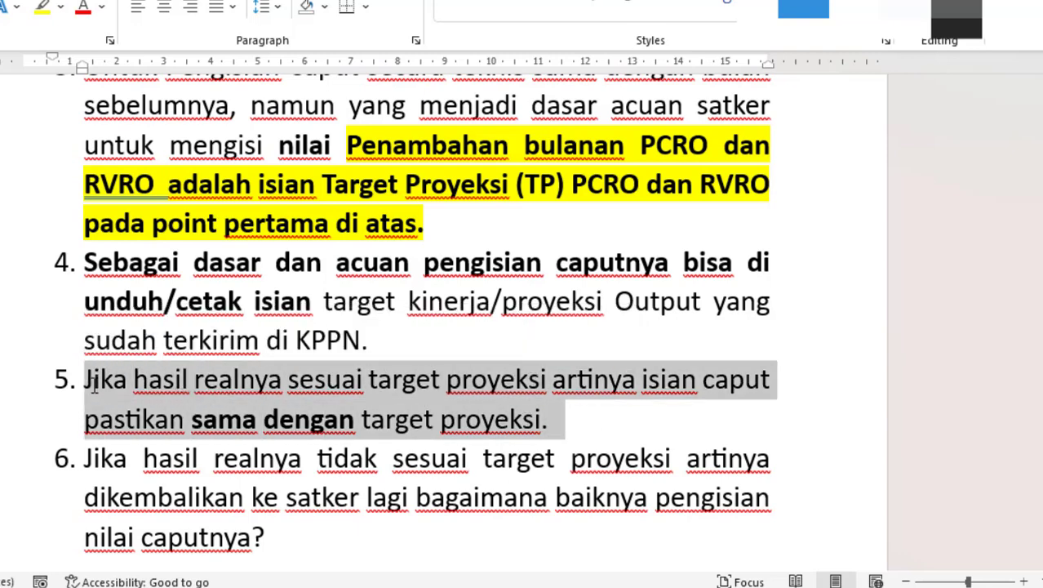
{"action": "left_click", "coordinate": [523, 419]}
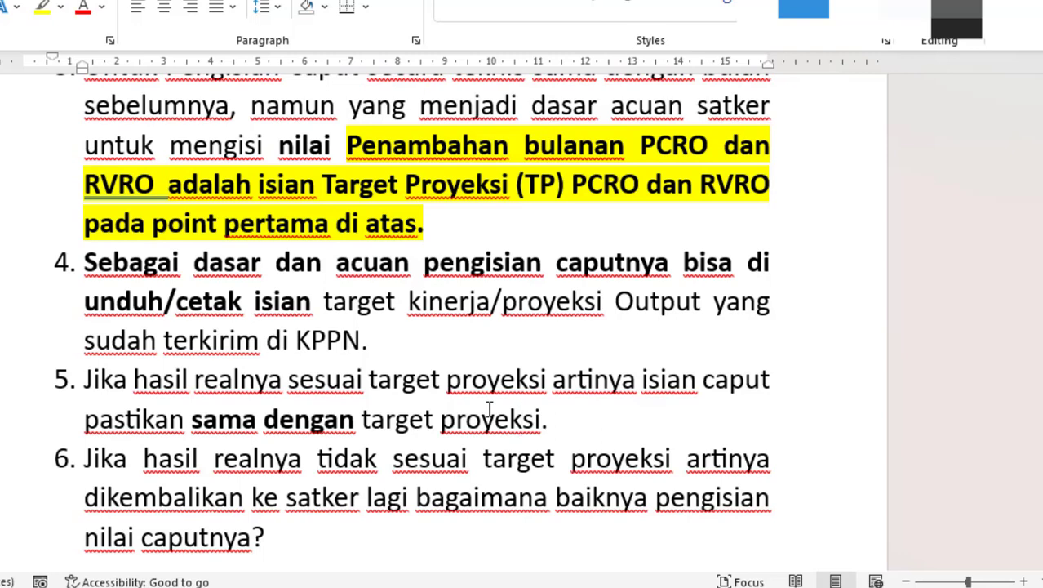
{"action": "triple_click", "coordinate": [570, 418]}
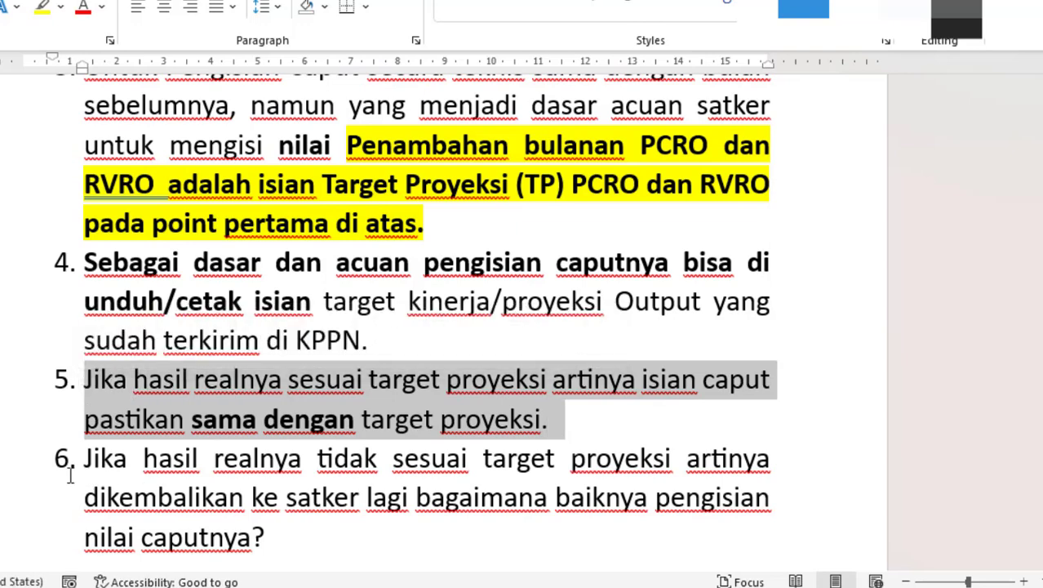
{"action": "left_click", "coordinate": [532, 445]}
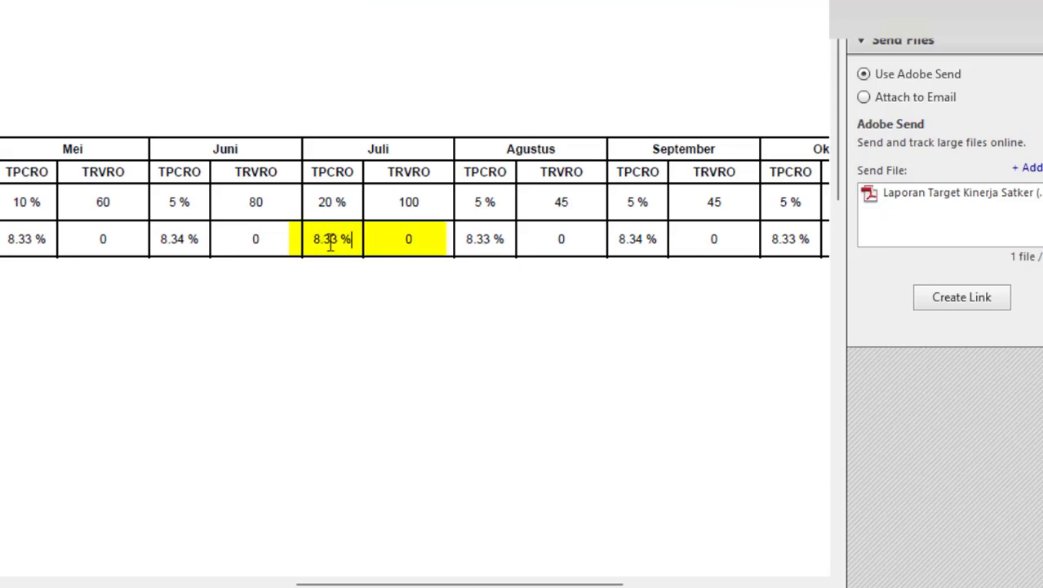
Step: Return to SAKTI and compare the Layanan Perkantoran volume and progress additions with the July targets in the PDF report
{"action": "mouse_move", "coordinate": [496, 581]}
{"action": "left_click", "coordinate": [408, 449]}
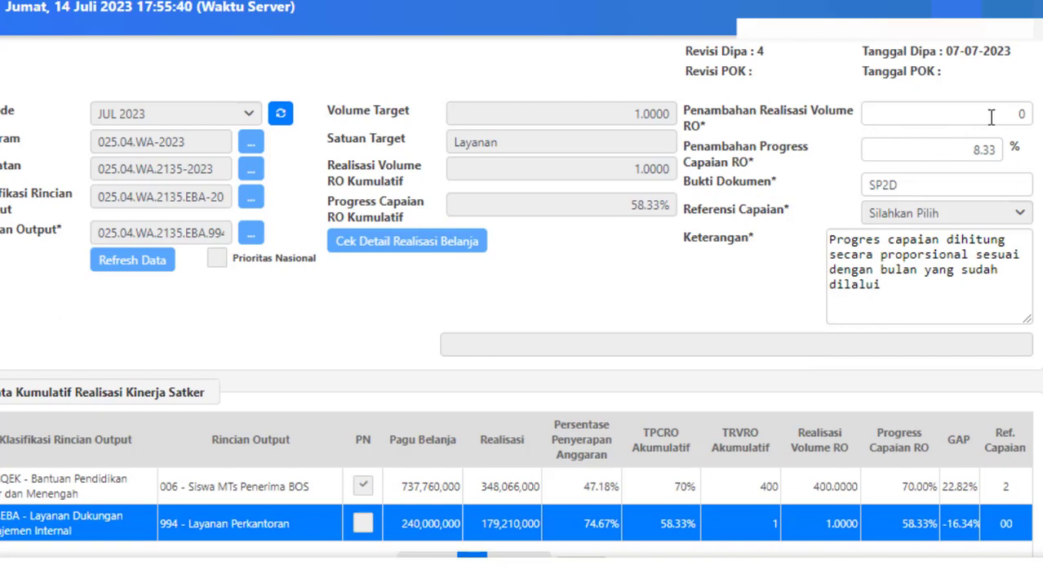
{"action": "left_click", "coordinate": [942, 149]}
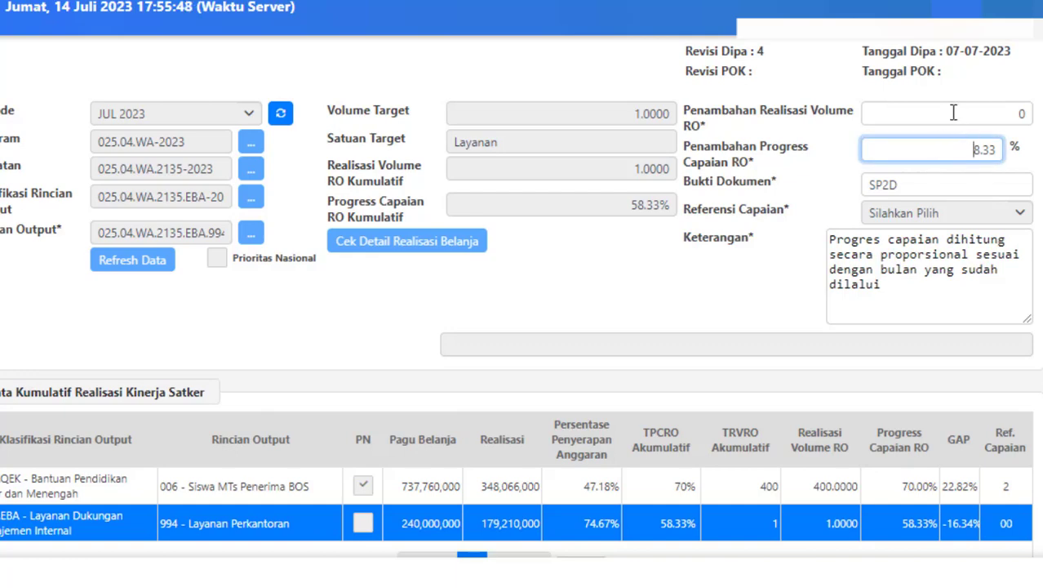
{"action": "left_click", "coordinate": [948, 111]}
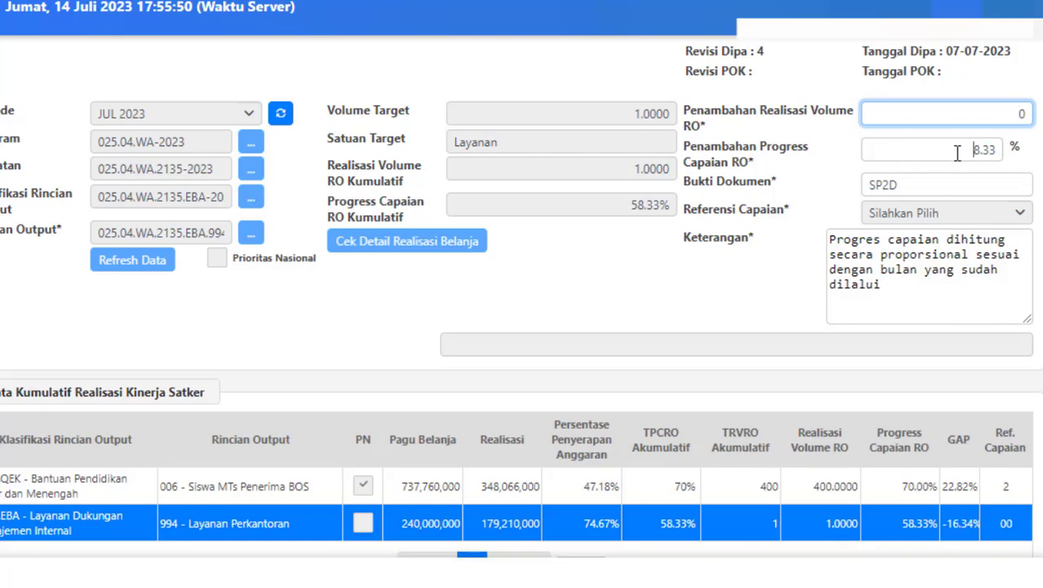
{"action": "left_click_drag", "start_coordinate": [952, 148], "coordinate": [1004, 155]}
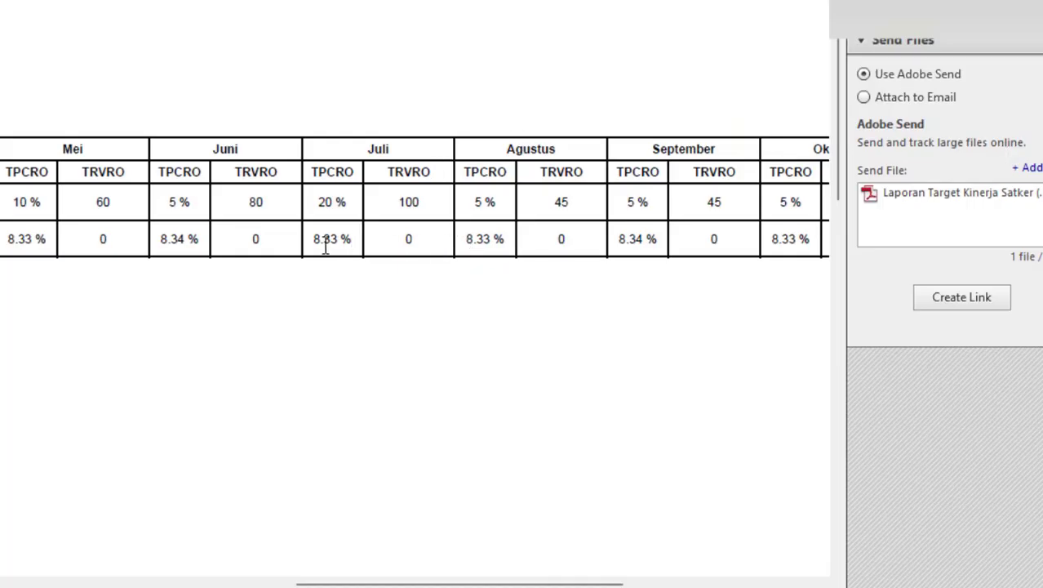
{"action": "key", "text": "alt+Tab"}
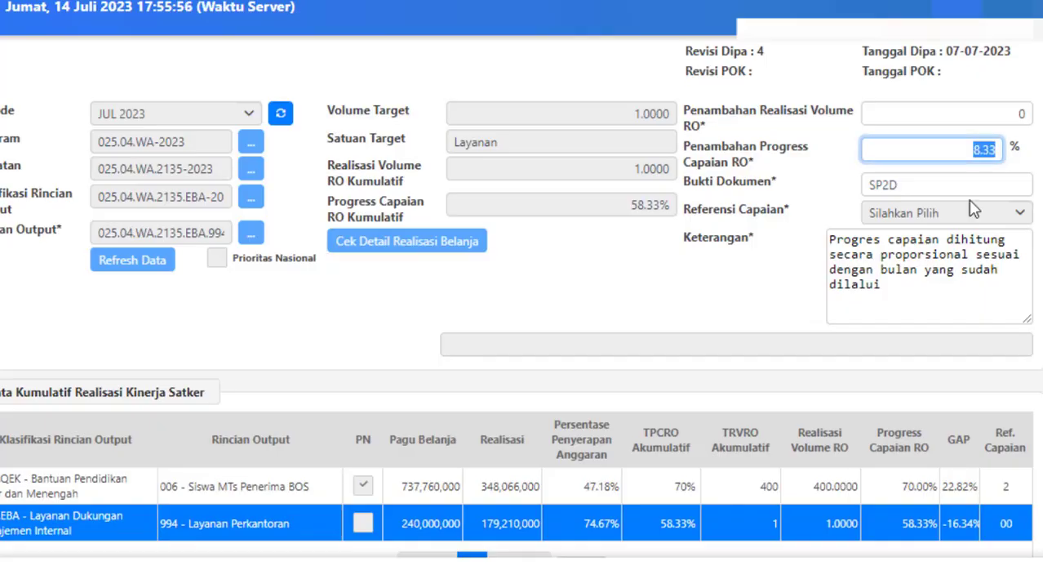
{"action": "left_click", "coordinate": [985, 110]}
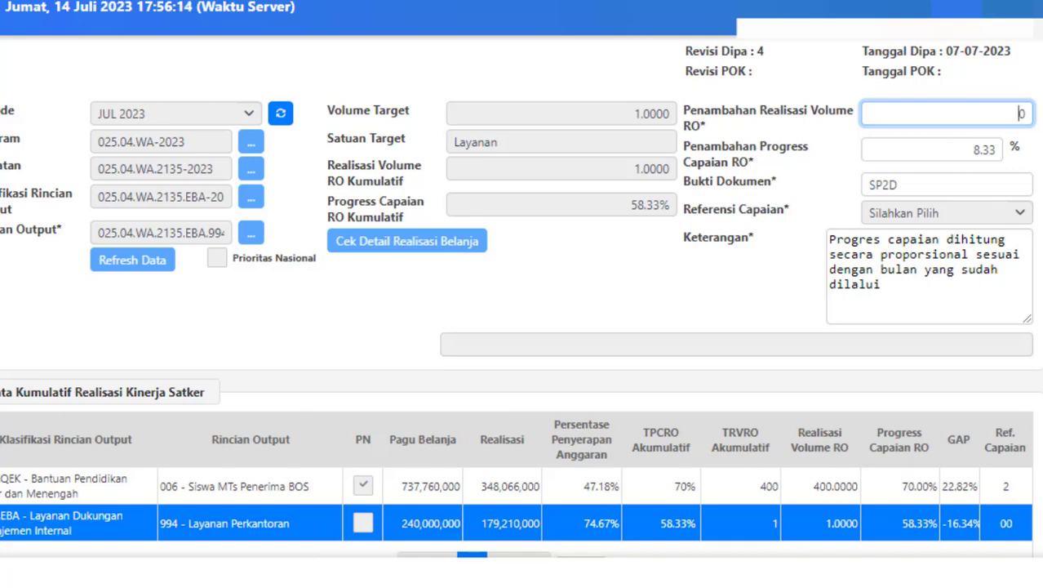
{"action": "scroll", "coordinate": [979, 72], "scroll_direction": "down", "scroll_amount": 1}
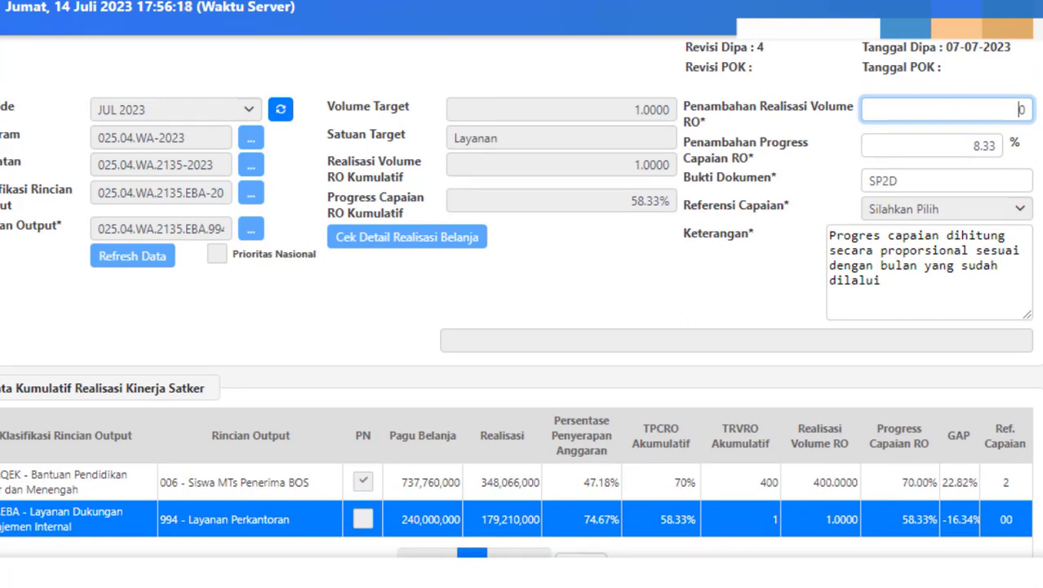
{"action": "scroll", "coordinate": [520, 296], "scroll_direction": "down", "scroll_amount": 1}
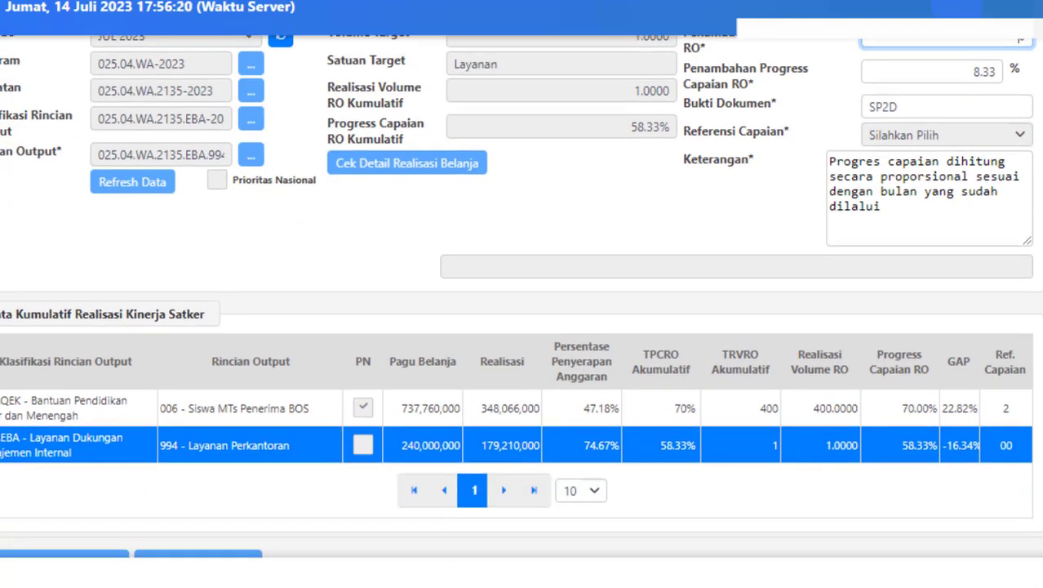
{"action": "scroll", "coordinate": [721, 407], "scroll_direction": "up", "scroll_amount": 1}
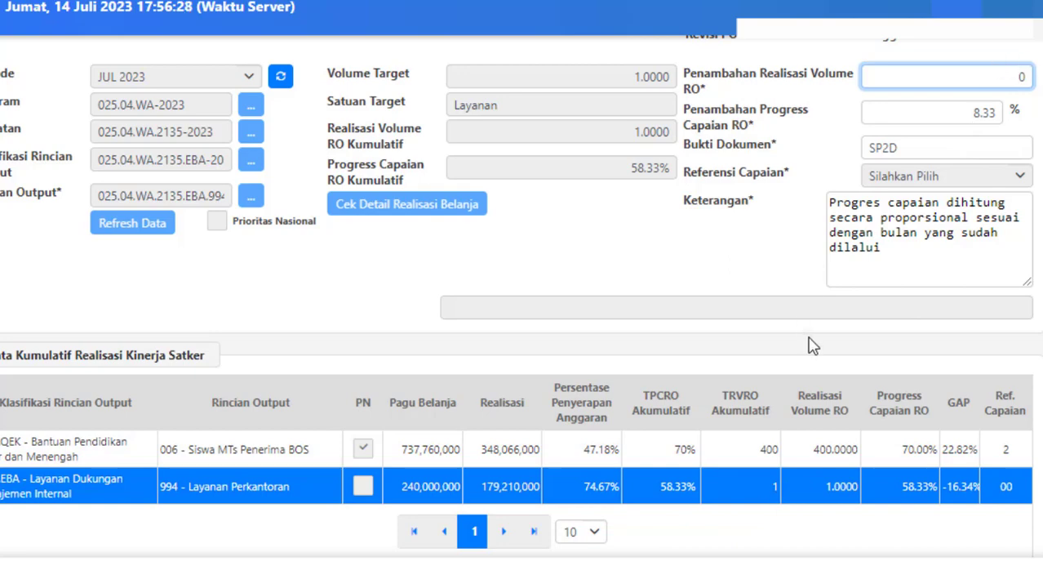
Step: Save the 994 - Layanan Perkantoran realization and refresh the cumulative realization data
{"action": "scroll", "coordinate": [810, 351], "scroll_direction": "down", "scroll_amount": 2}
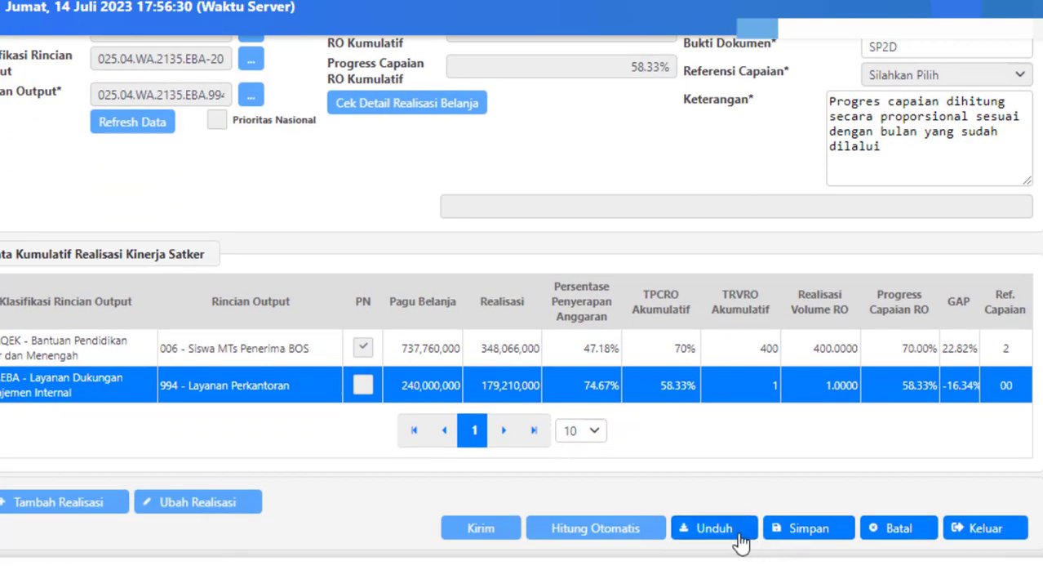
{"action": "left_click", "coordinate": [803, 540]}
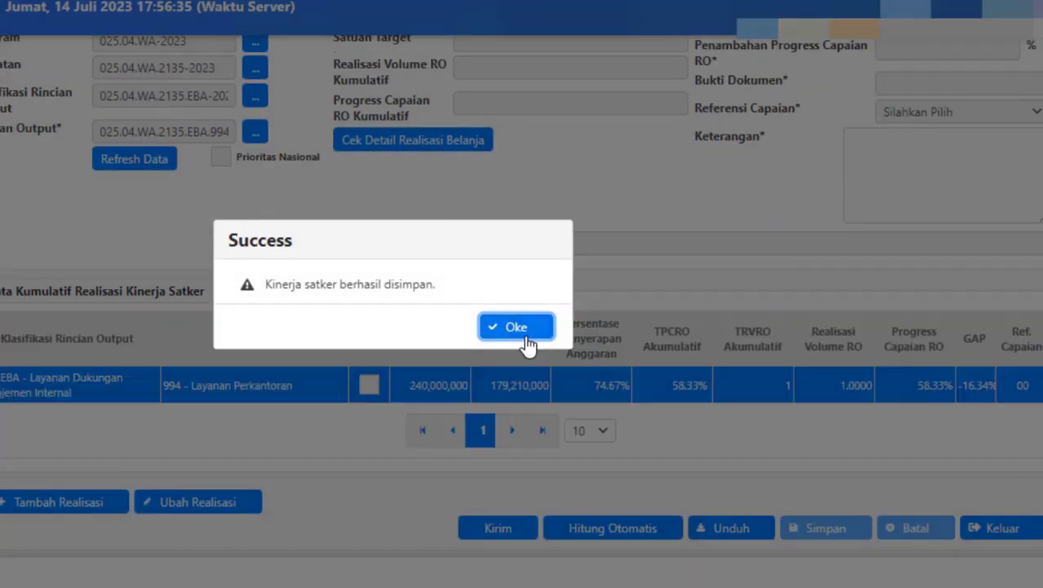
{"action": "left_click", "coordinate": [527, 336]}
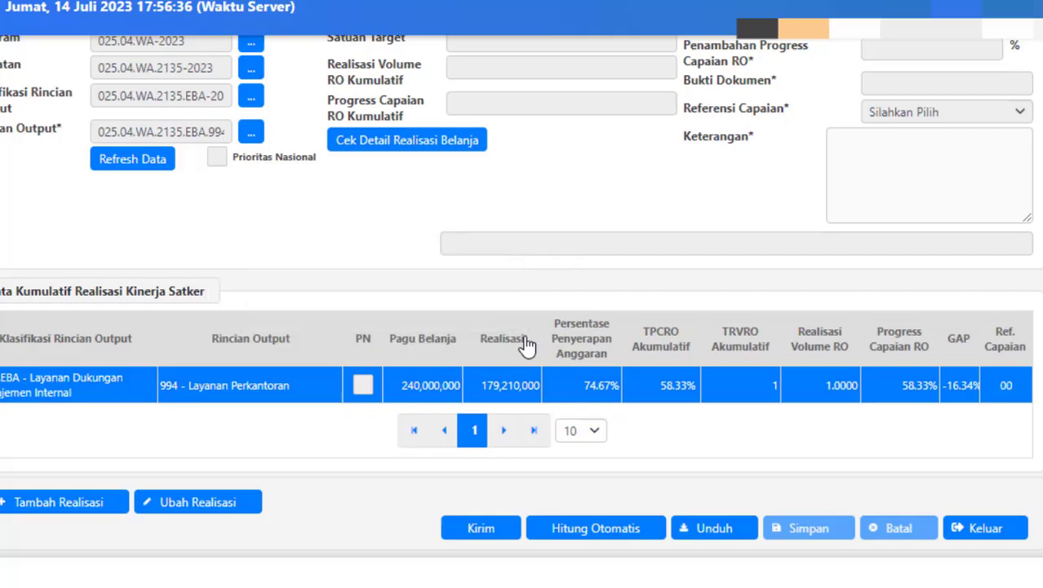
{"action": "scroll", "coordinate": [522, 294], "scroll_direction": "up", "scroll_amount": 1}
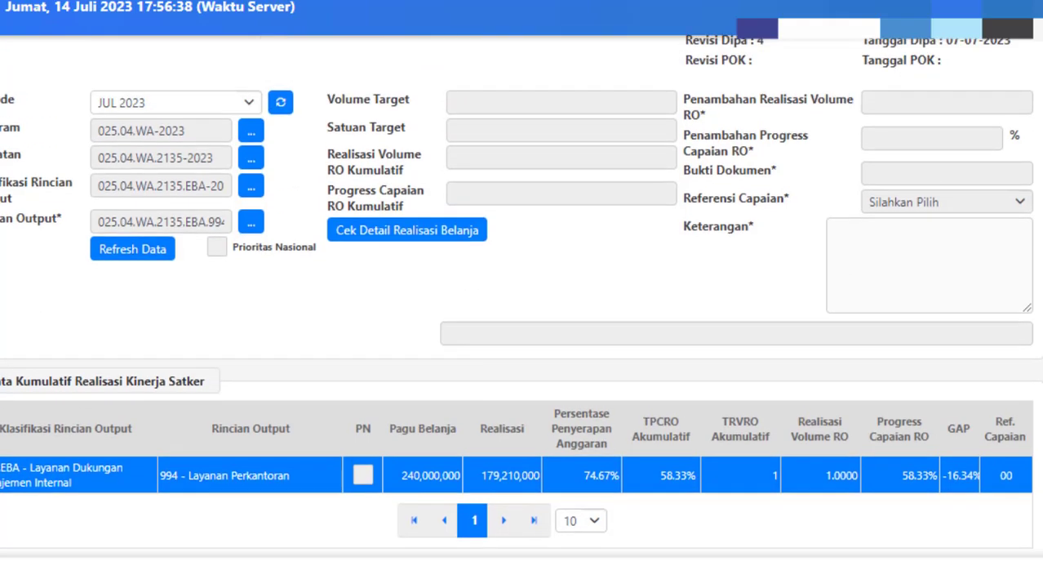
{"action": "scroll", "coordinate": [1041, 255], "scroll_direction": "up", "scroll_amount": 1}
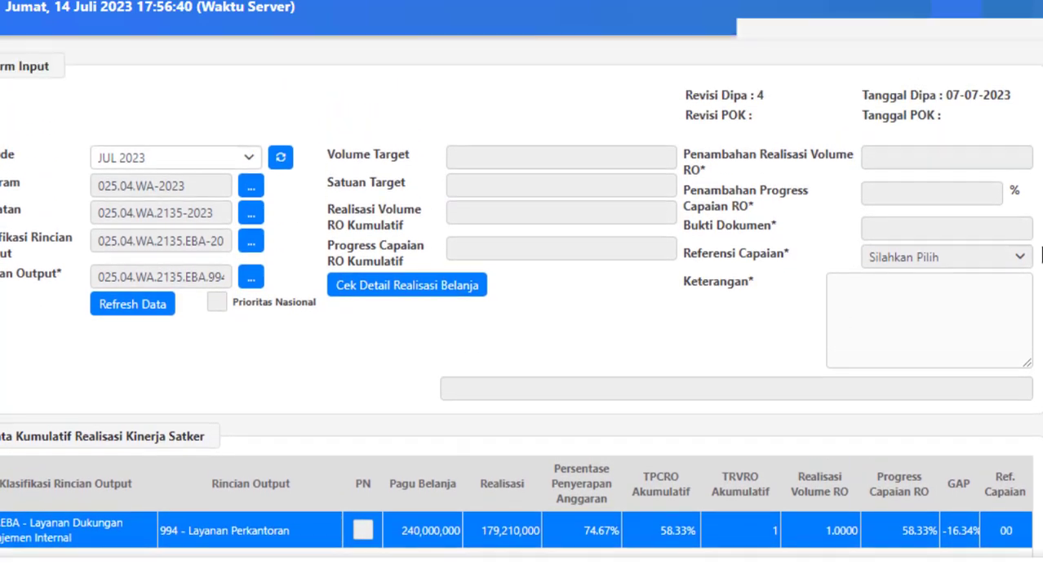
{"action": "left_click", "coordinate": [117, 310]}
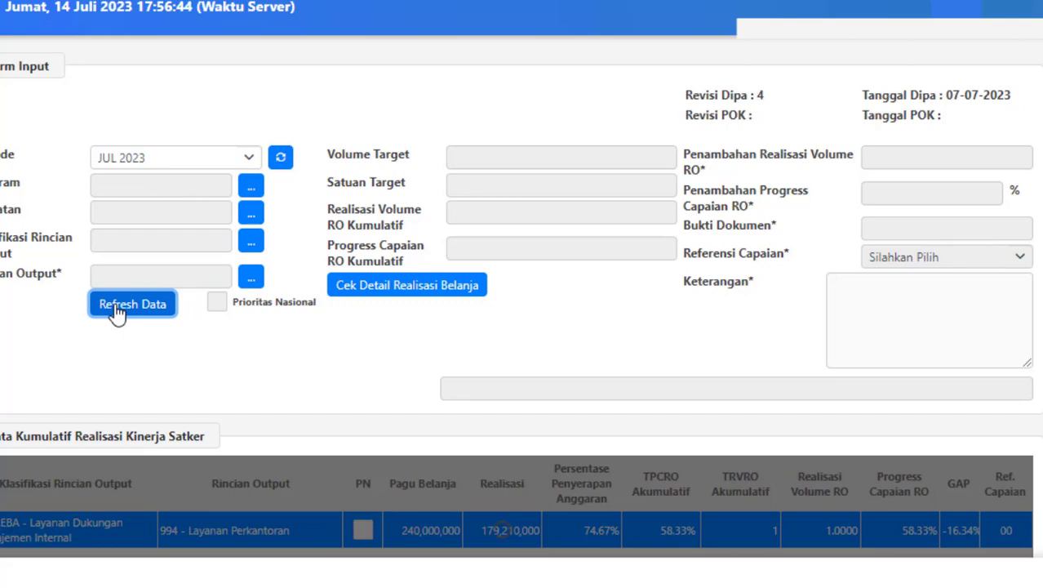
Step: Select the 006 - Siswa MTs Penerima BOS record in the cumulative data and open its realization for editing
{"action": "scroll", "coordinate": [308, 347], "scroll_direction": "down", "scroll_amount": 2}
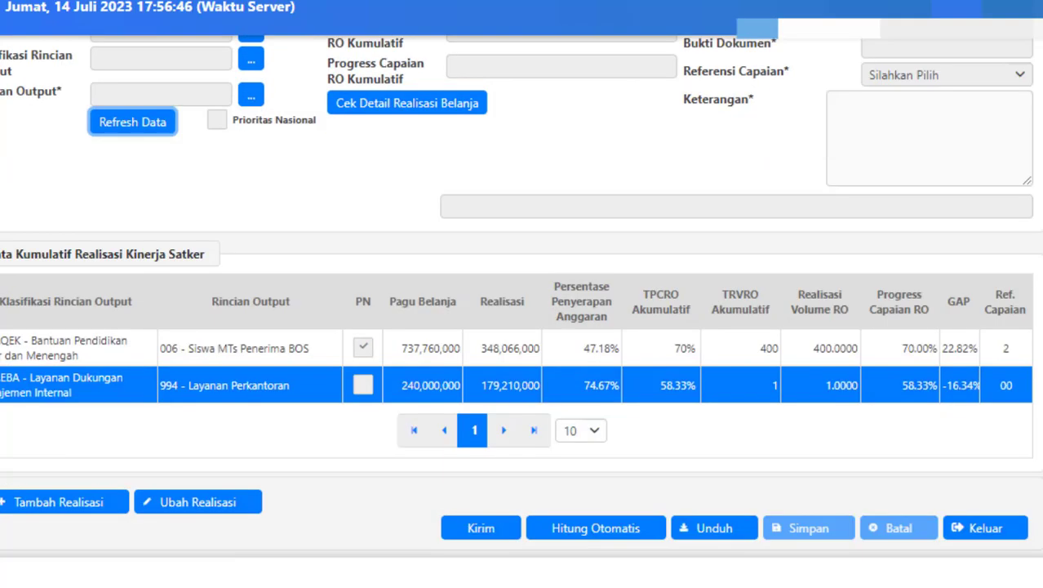
{"action": "left_click", "coordinate": [205, 351]}
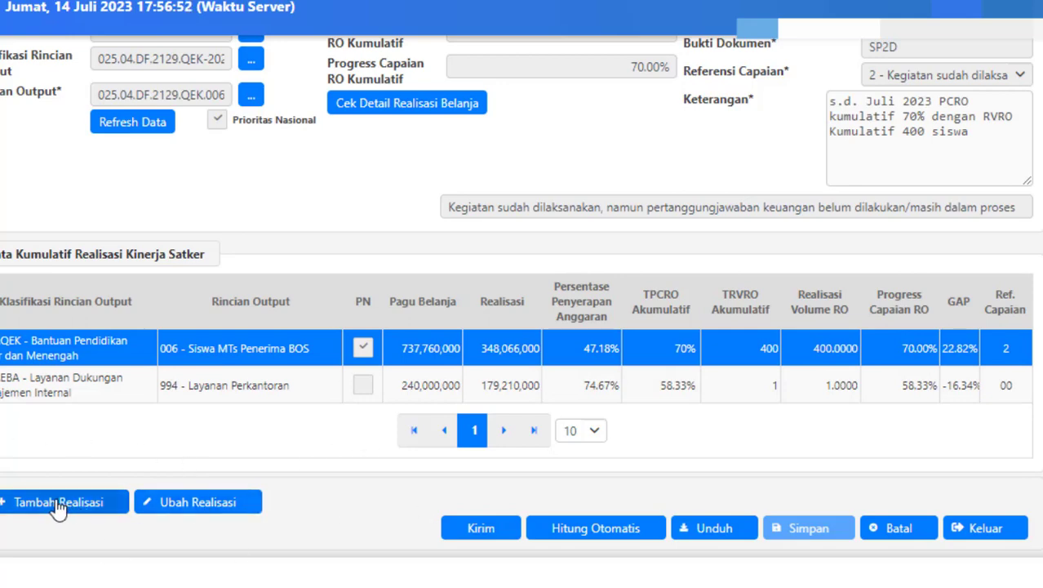
{"action": "left_click", "coordinate": [188, 504]}
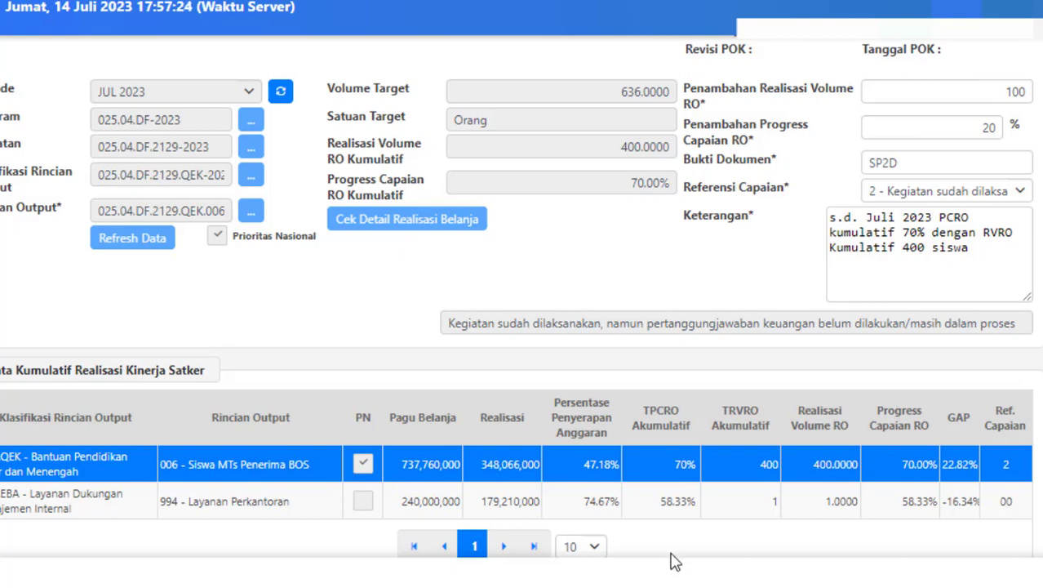
Step: Compare the Siswa MTs Penerima BOS progress and volume additions with its July TPCRO and TRVRO targets in the PDF report
{"action": "mouse_move", "coordinate": [675, 581]}
{"action": "left_click", "coordinate": [684, 499]}
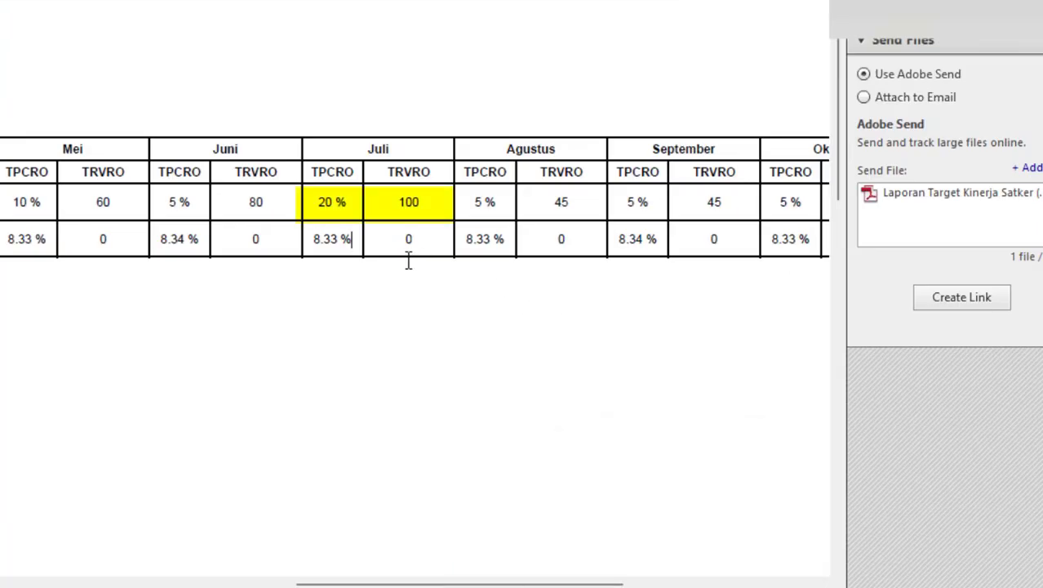
{"action": "left_click_drag", "start_coordinate": [347, 206], "coordinate": [324, 208]}
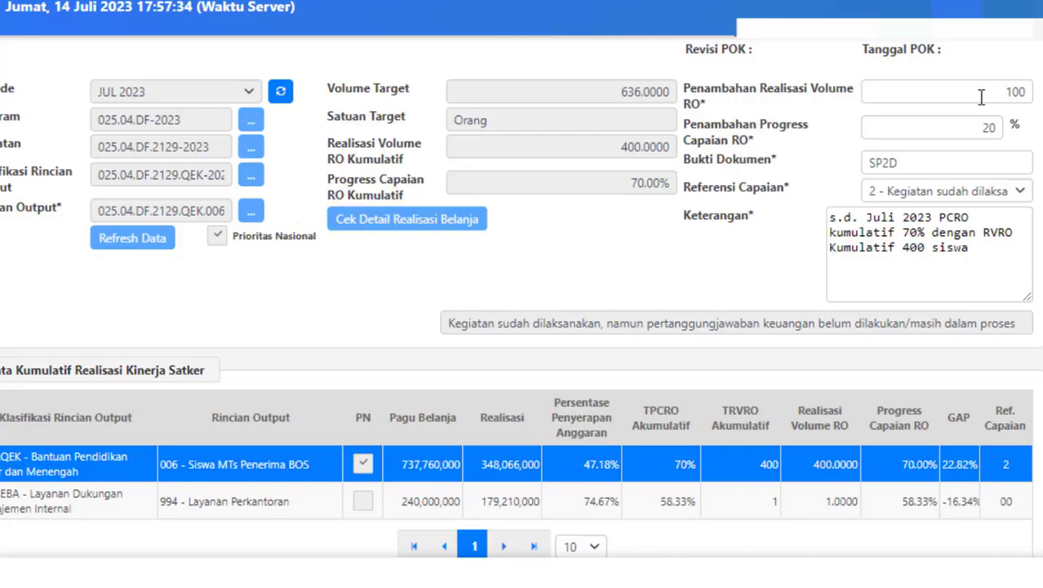
{"action": "left_click_drag", "start_coordinate": [956, 122], "coordinate": [1004, 129]}
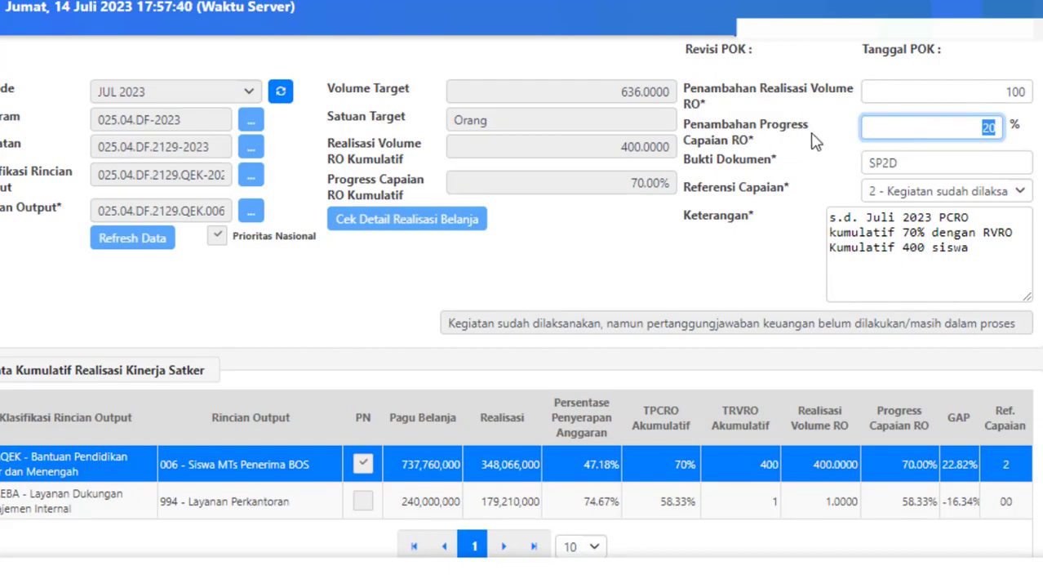
{"action": "left_click", "coordinate": [981, 89]}
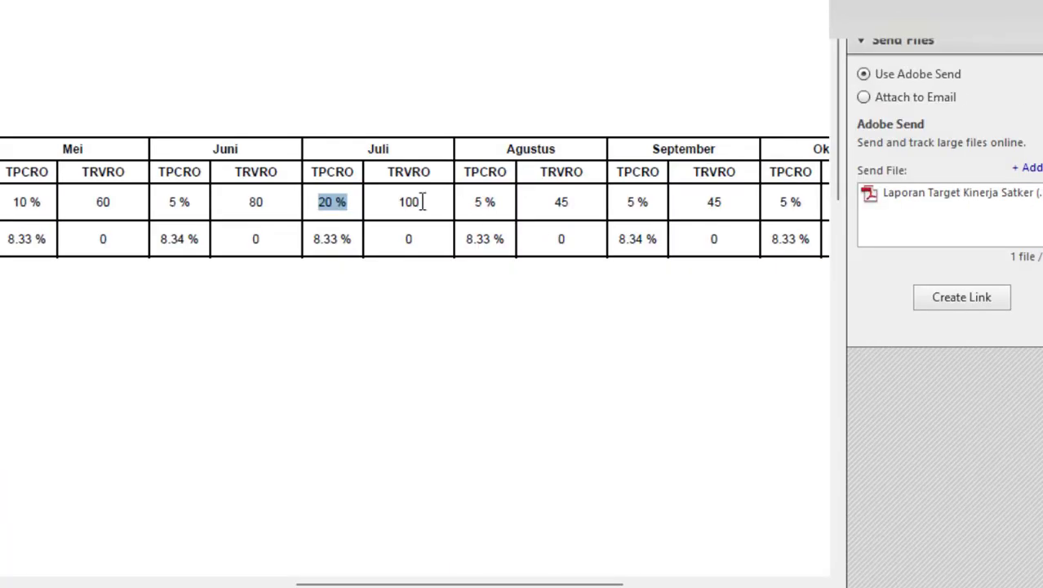
{"action": "left_click", "coordinate": [422, 202]}
{"action": "left_click_drag", "start_coordinate": [422, 202], "coordinate": [399, 201]}
{"action": "key", "text": "alt+Tab"}
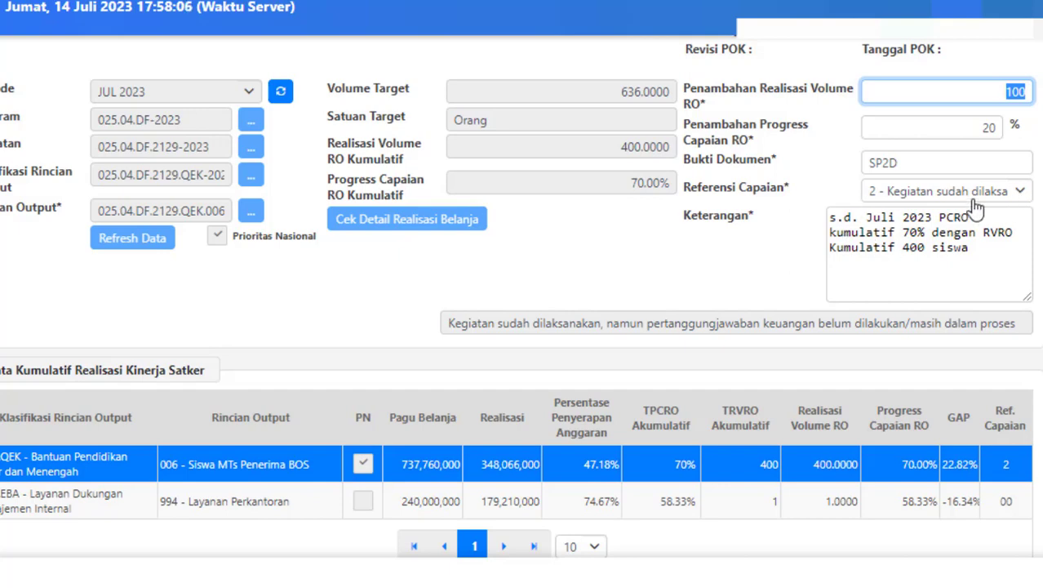
Step: Review the Referensi Capaian choices for Siswa MTs Penerima BOS, from 1 - Adanya efisiensi dan optimalisasi anggaran through 99 - Lainnya
{"action": "left_click", "coordinate": [943, 194]}
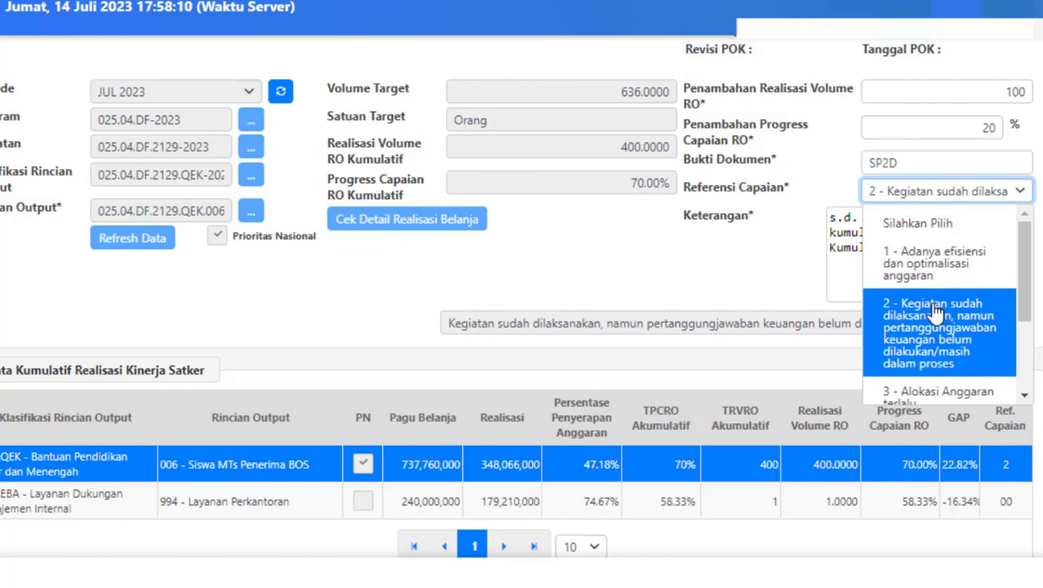
{"action": "left_click", "coordinate": [945, 372]}
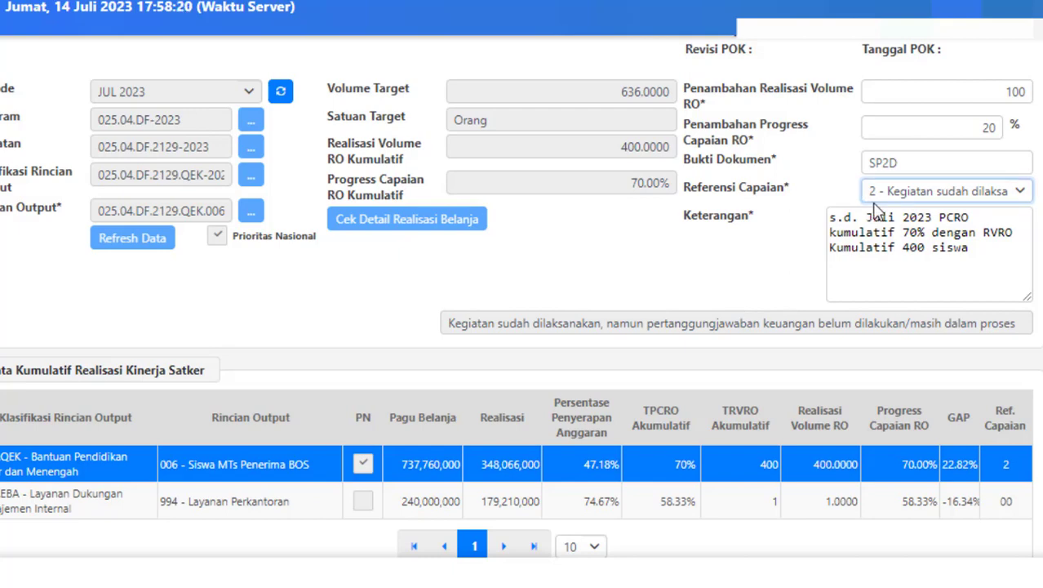
{"action": "left_click", "coordinate": [887, 198]}
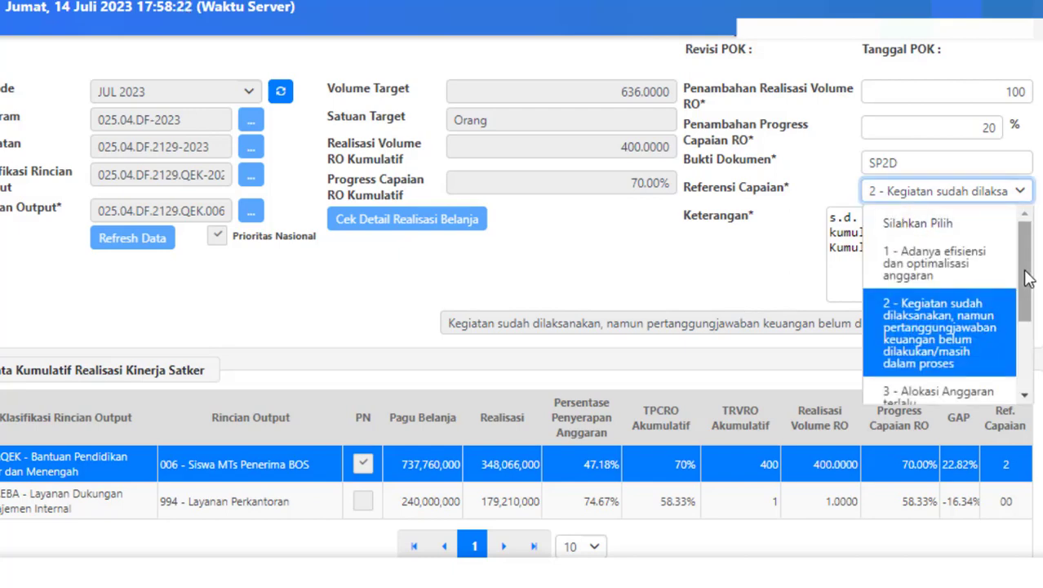
{"action": "left_click_drag", "start_coordinate": [1027, 277], "coordinate": [1037, 412]}
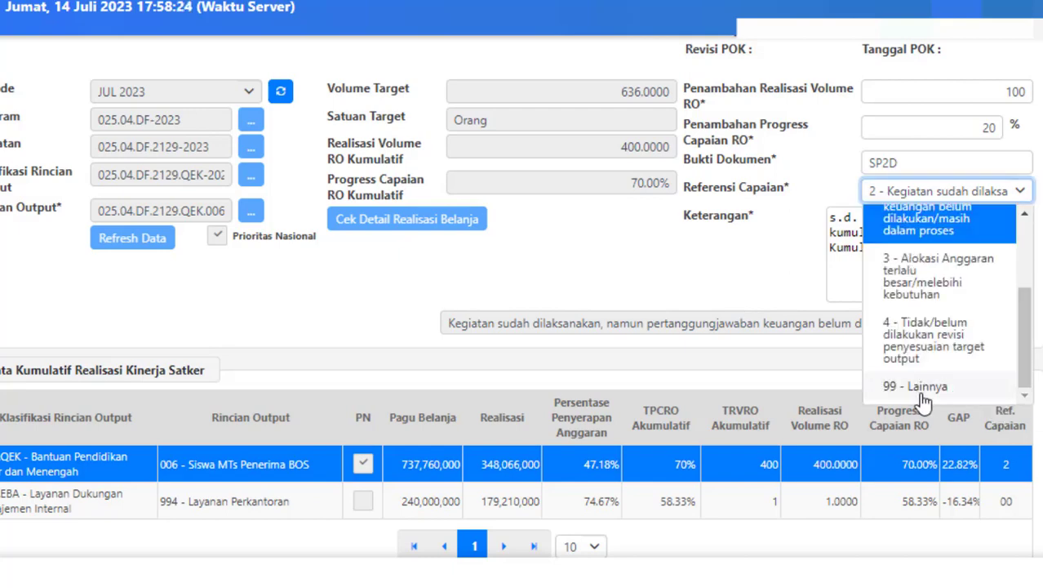
{"action": "left_click", "coordinate": [922, 210]}
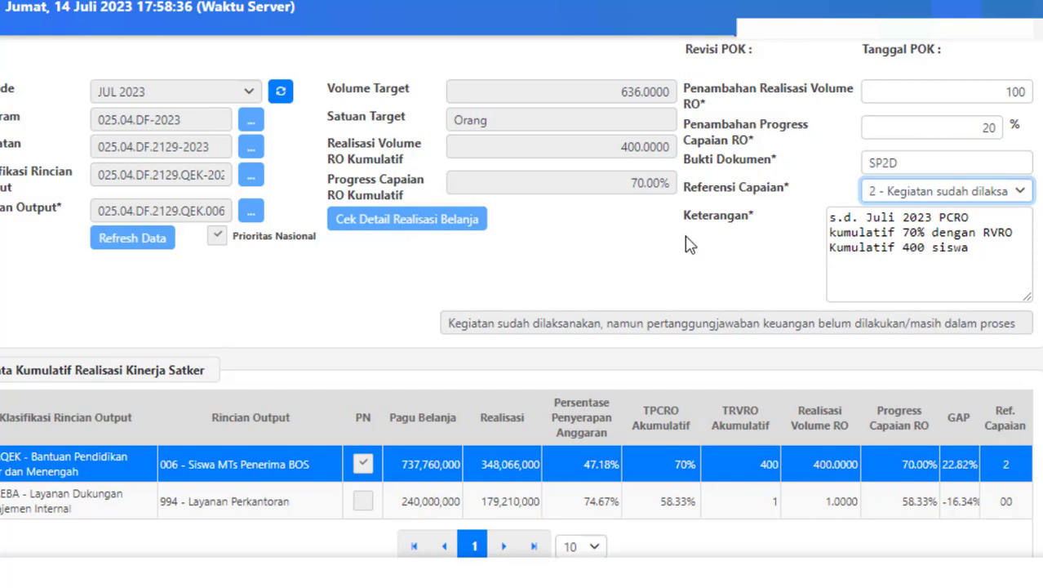
Step: Save the 006 - Siswa MTs Penerima BOS realization, accepting the performance gap, and refresh the cumulative realization data
{"action": "scroll", "coordinate": [1025, 283], "scroll_direction": "down", "scroll_amount": 2}
{"action": "scroll", "coordinate": [1025, 282], "scroll_direction": "up", "scroll_amount": 2}
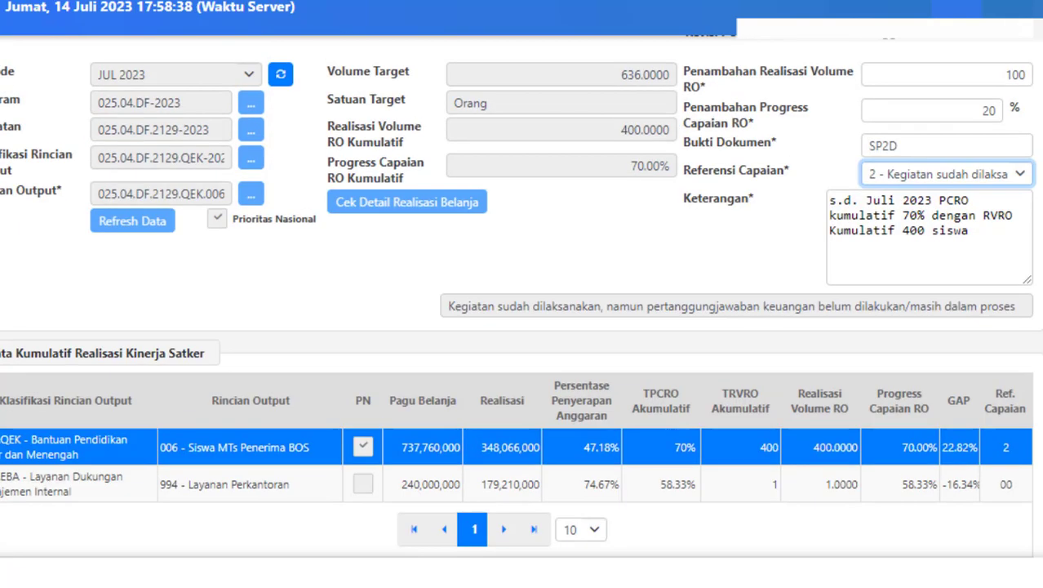
{"action": "scroll", "coordinate": [880, 500], "scroll_direction": "up", "scroll_amount": 1}
{"action": "scroll", "coordinate": [880, 499], "scroll_direction": "down", "scroll_amount": 3}
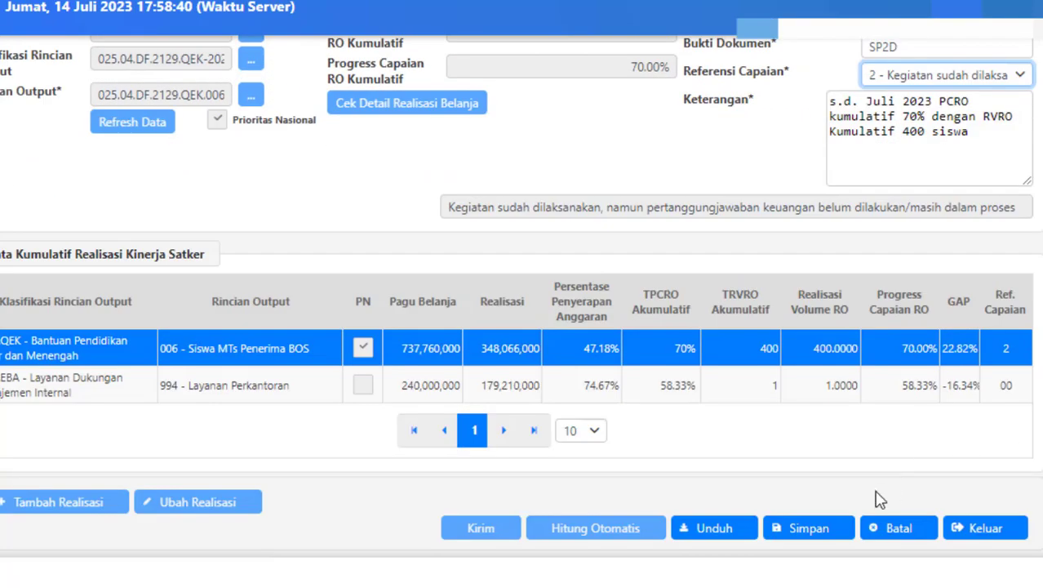
{"action": "left_click", "coordinate": [799, 540]}
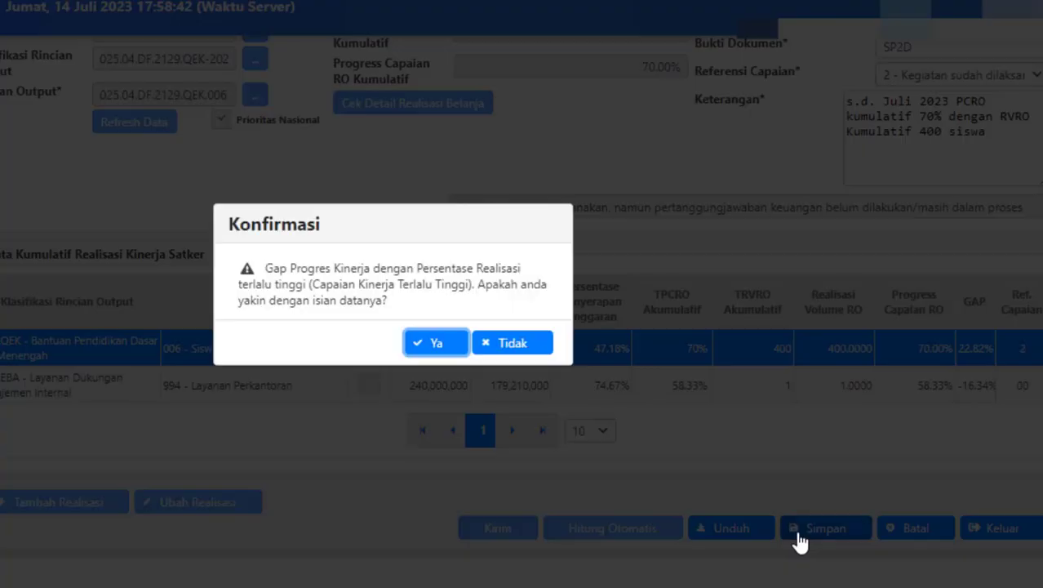
{"action": "left_click", "coordinate": [421, 349]}
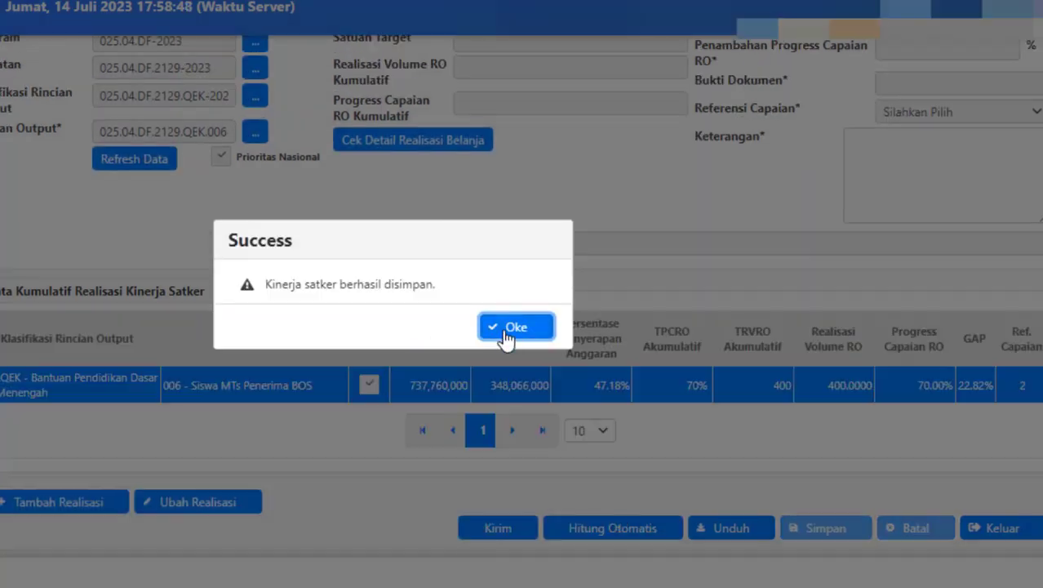
{"action": "left_click", "coordinate": [498, 328]}
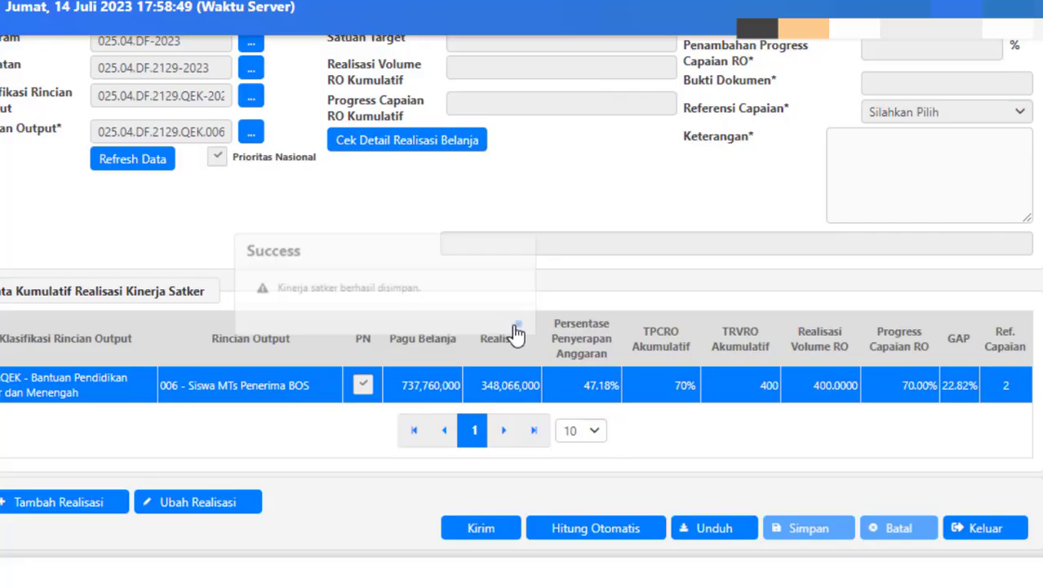
{"action": "left_click", "coordinate": [130, 161]}
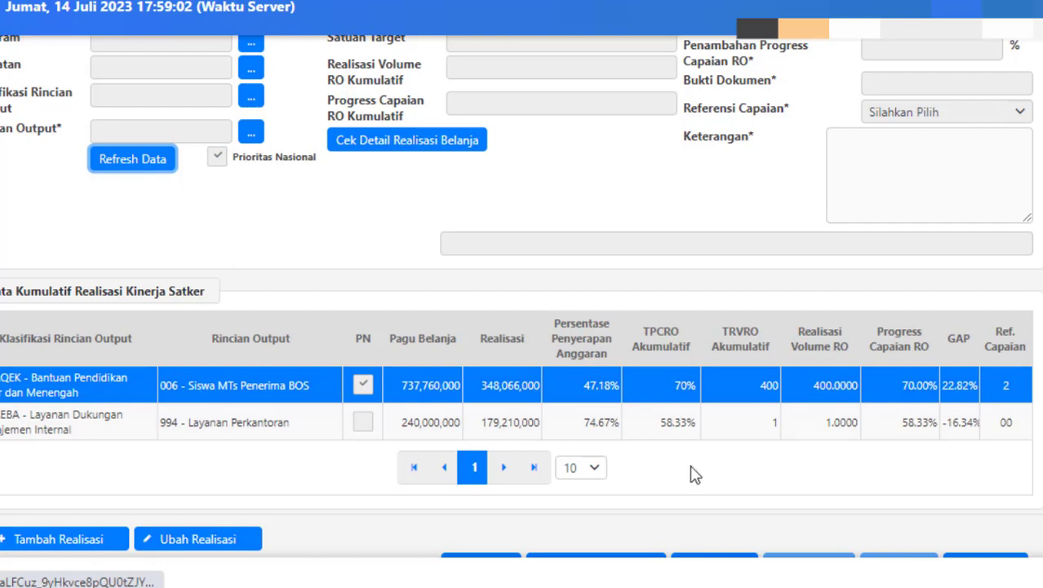
Step: Switch to the Word guide on filling in Capaian Output and read points 5 and 6 about matching or missing the projected target
{"action": "mouse_move", "coordinate": [539, 575]}
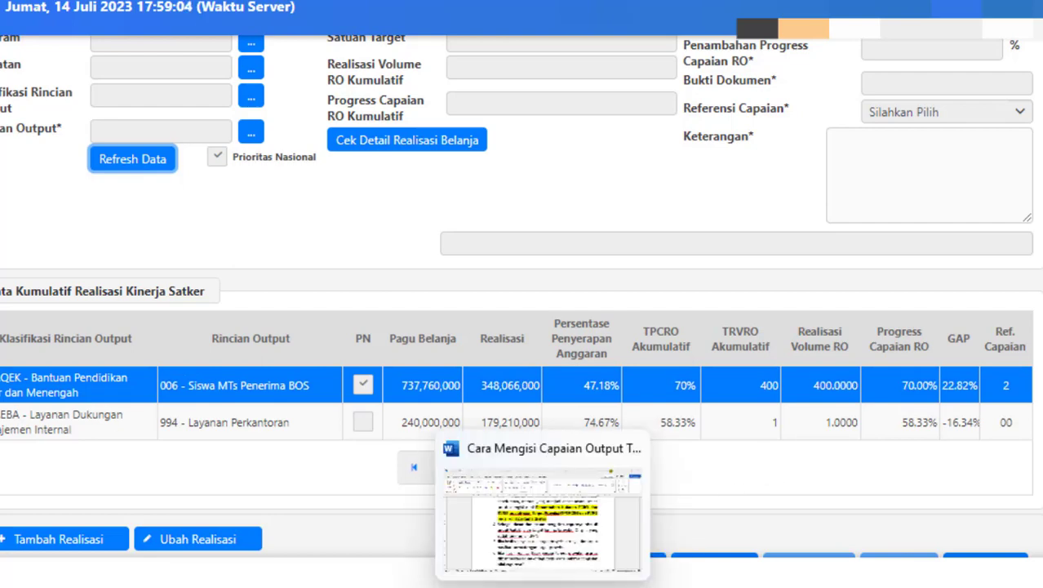
{"action": "left_click", "coordinate": [535, 557]}
{"action": "left_click", "coordinate": [148, 384]}
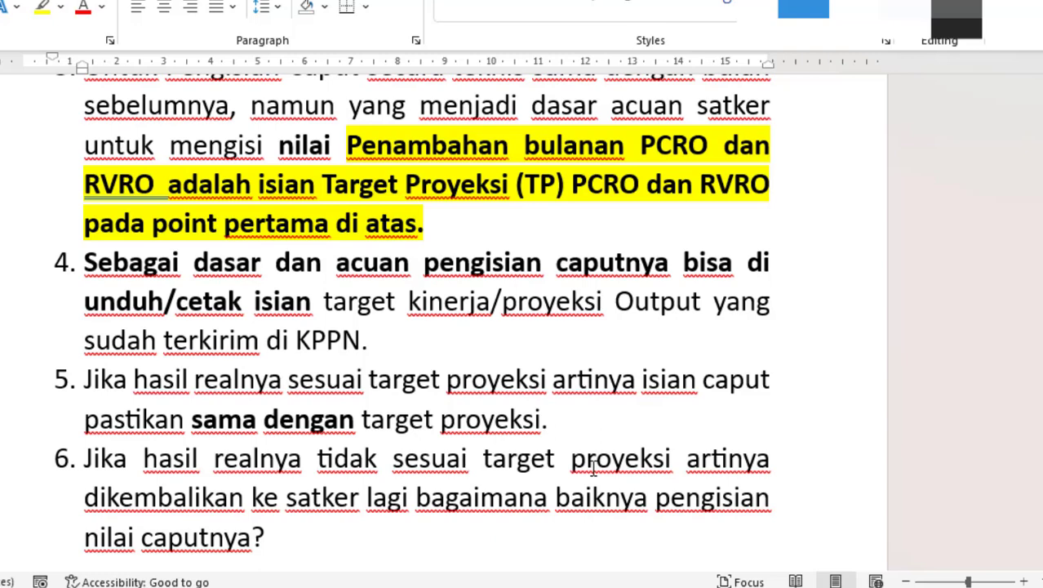
Step: Switch to the target report PDF and recheck the July TPCRO and TRVRO targets in the first output row
{"action": "mouse_move", "coordinate": [674, 587]}
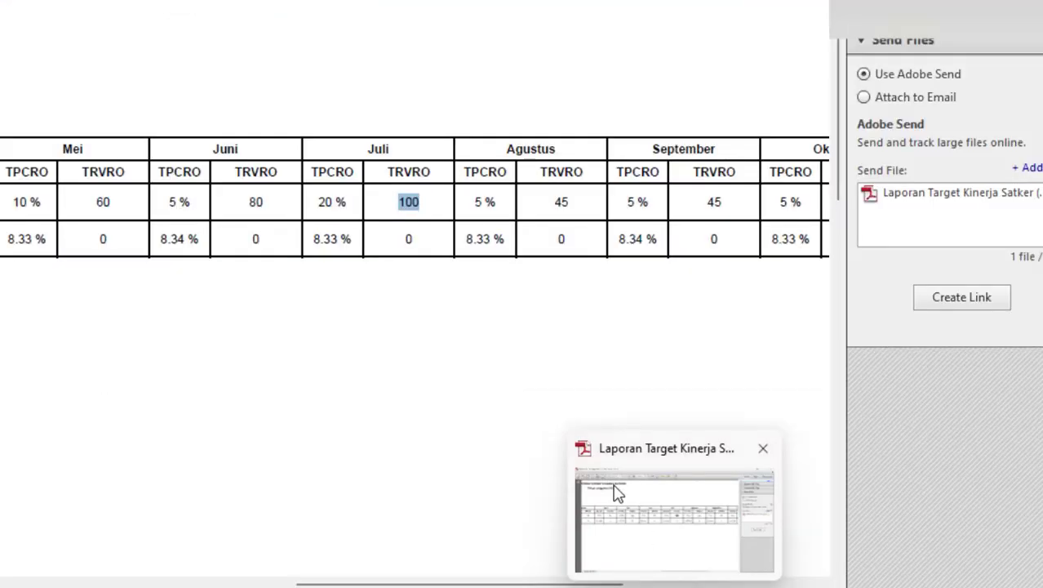
{"action": "left_click", "coordinate": [616, 491]}
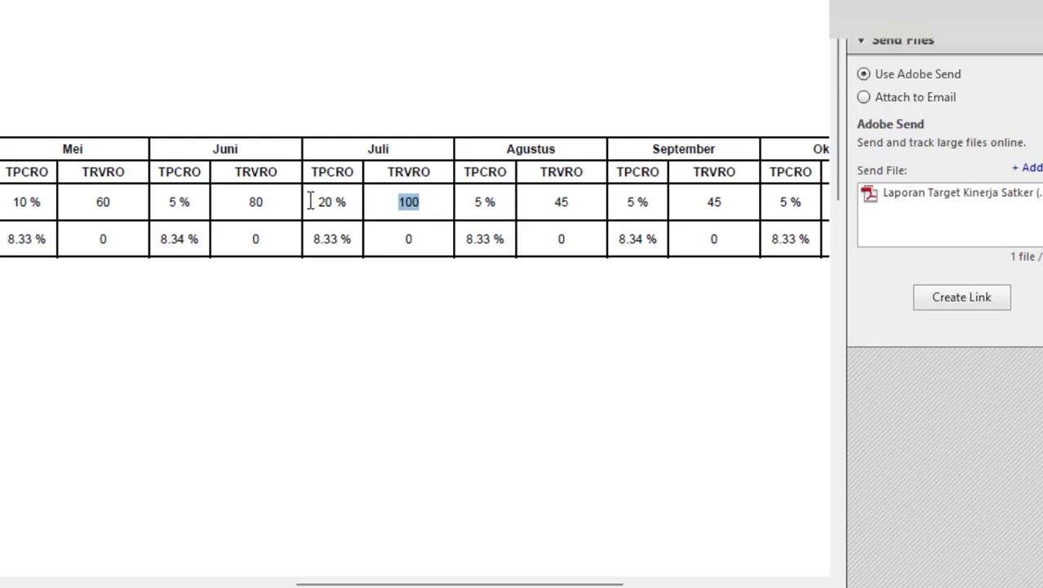
{"action": "left_click_drag", "start_coordinate": [312, 201], "coordinate": [360, 201]}
{"action": "left_click", "coordinate": [378, 232]}
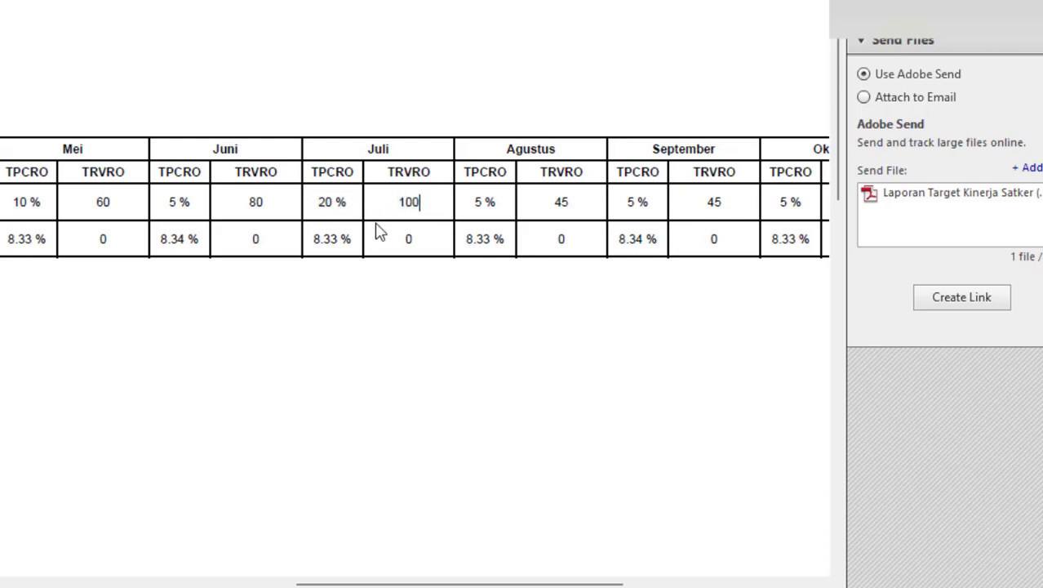